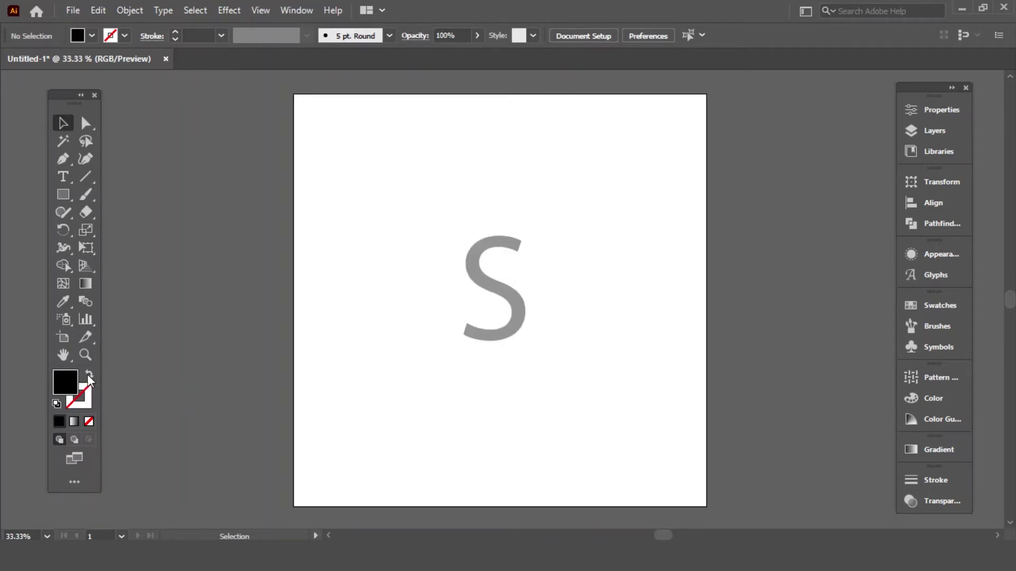
Swap to no fill with a black stroke and trace a single curved S path over the grey letter with the Pen tool.
left_click(89, 376)
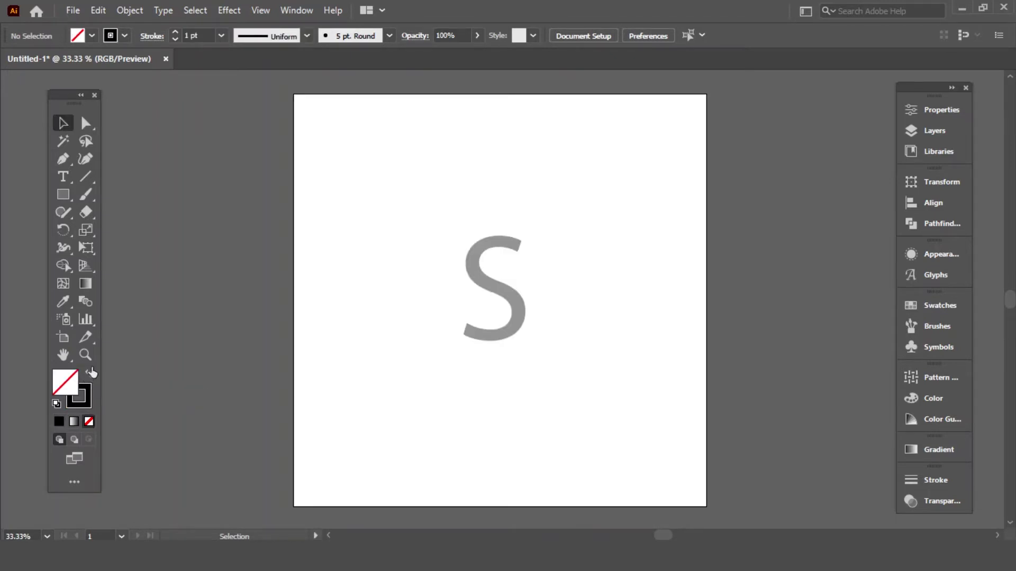
left_click(64, 157)
key("ctrl")
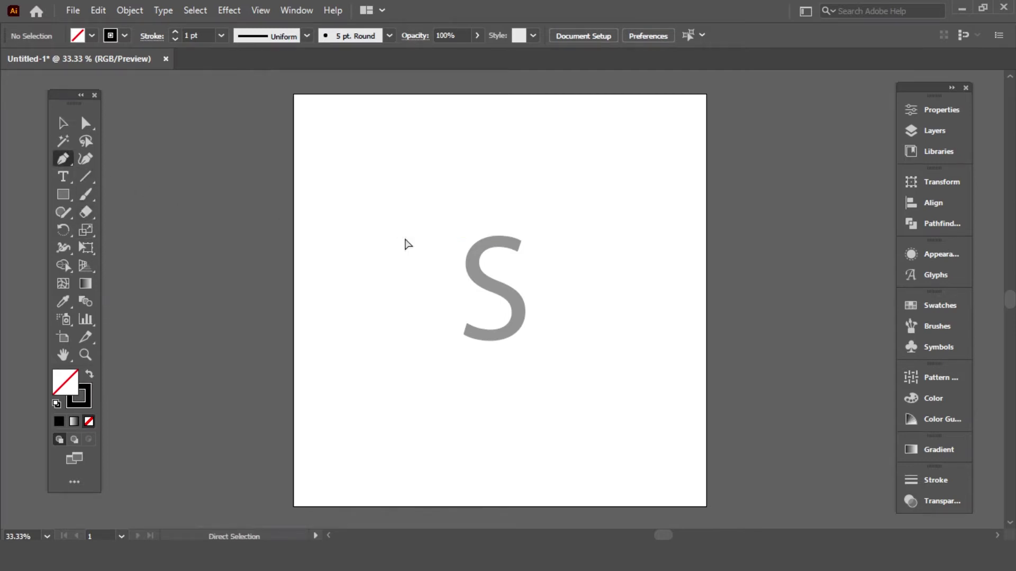
key("ctrl+equal")
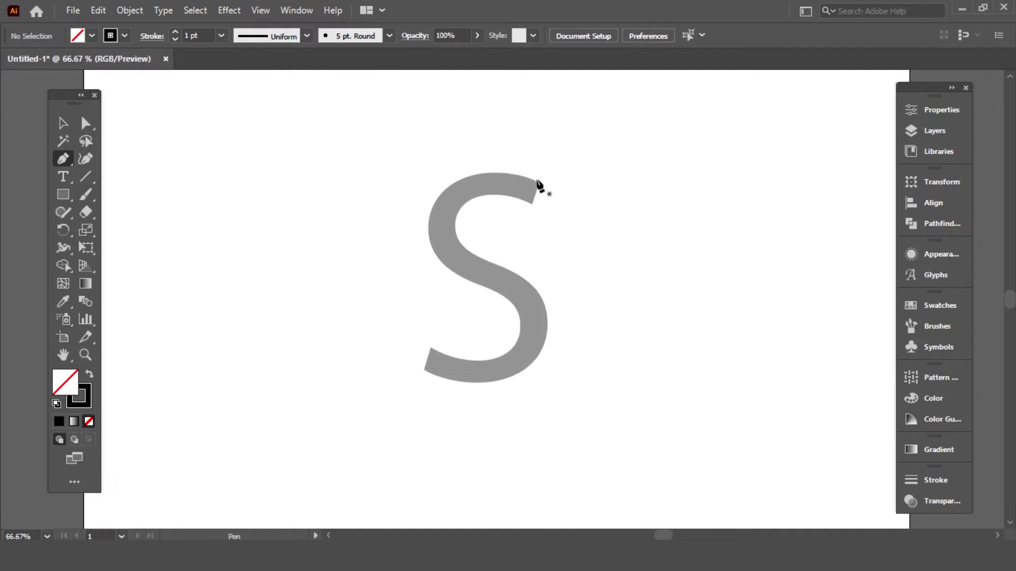
key("alt")
left_click_drag(504, 160, 496, 164)
left_click_drag(430, 216, 418, 259)
left_click_drag(518, 337, 487, 380)
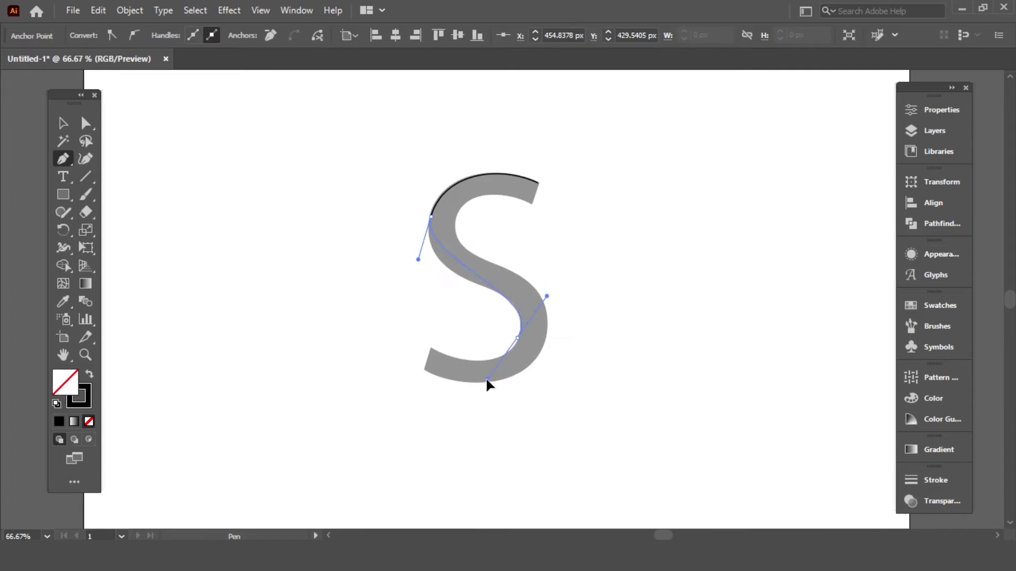
left_click_drag(429, 348, 132, 150)
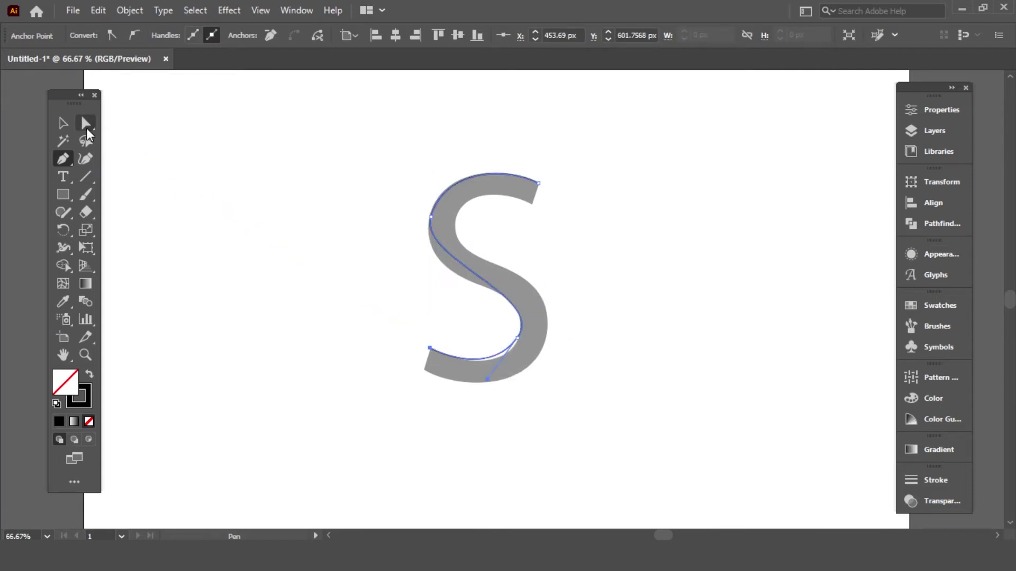
Adjust the direction handles of the S path's upper-left and lower-right anchors so the middle curve follows the grey letter's edge.
left_click(86, 128)
scroll(374, 307, "up", 1)
key("ctrl+plus")
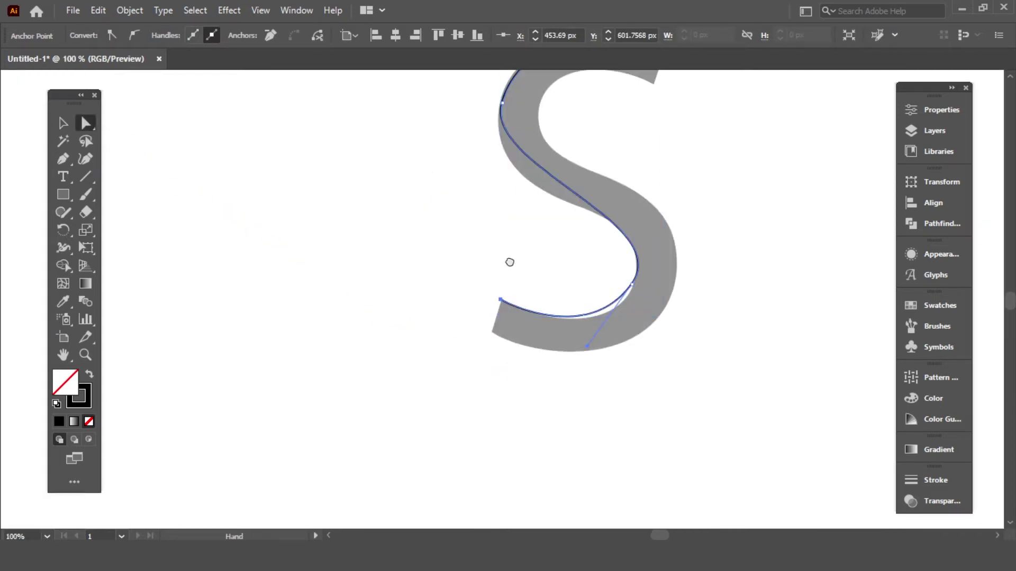
left_click_drag(508, 261, 408, 332)
left_click(392, 180)
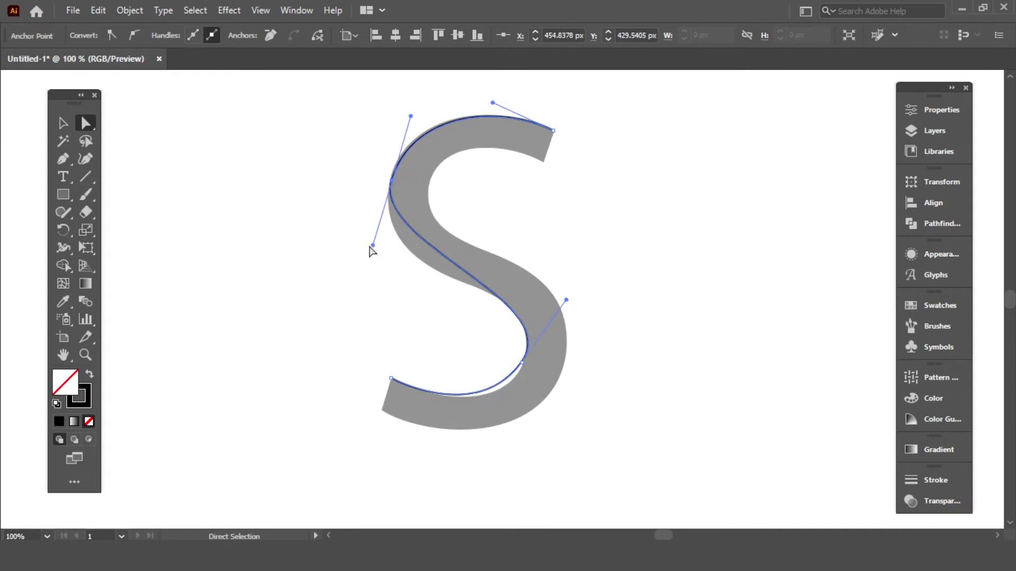
left_click_drag(372, 246, 362, 291)
left_click_drag(566, 300, 555, 267)
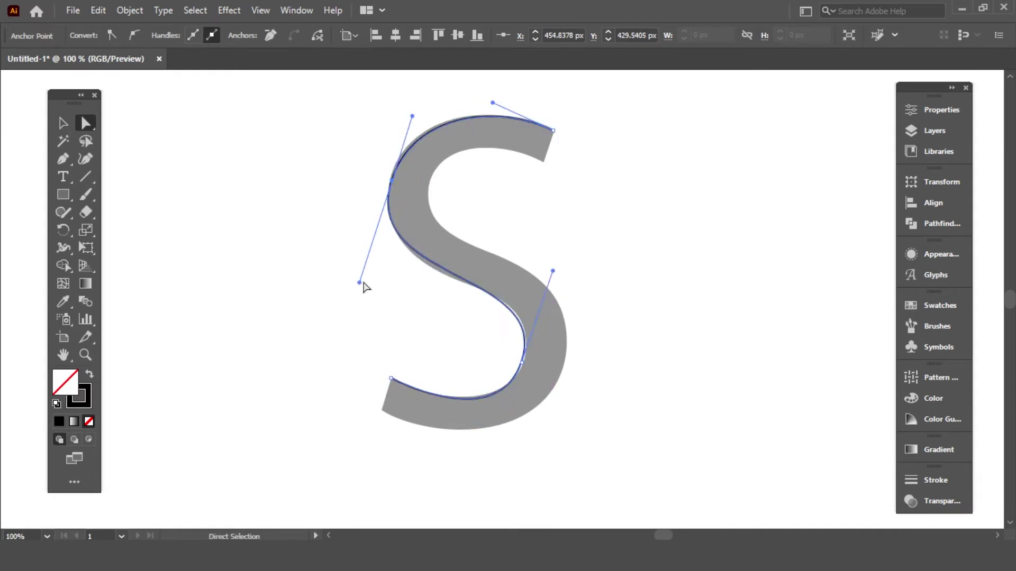
Select the S path and set its stroke weight to 36 pt.
key("v")
left_click(493, 322)
left_click(484, 291)
left_click(176, 31)
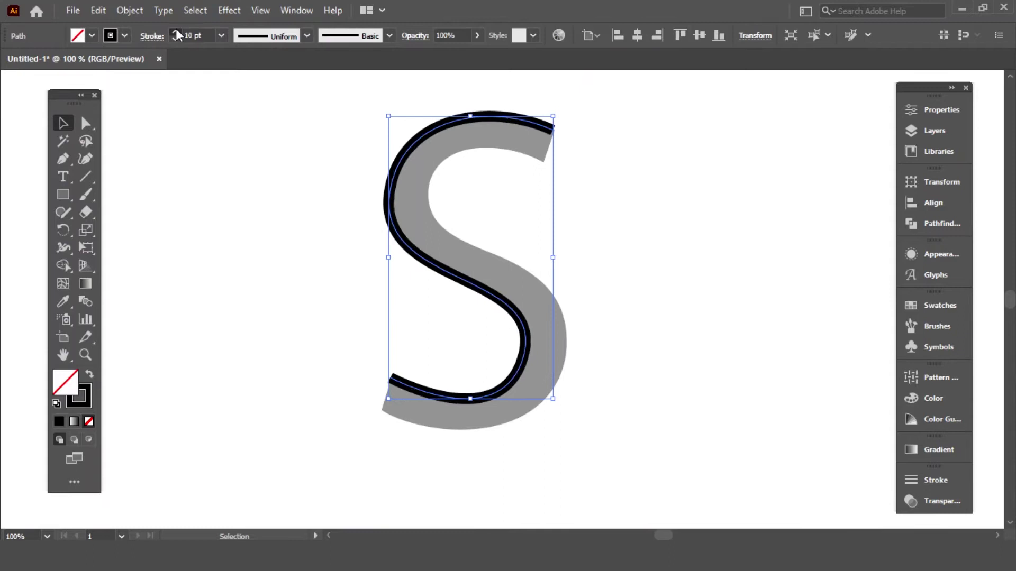
left_click(176, 32)
left_click(176, 32)
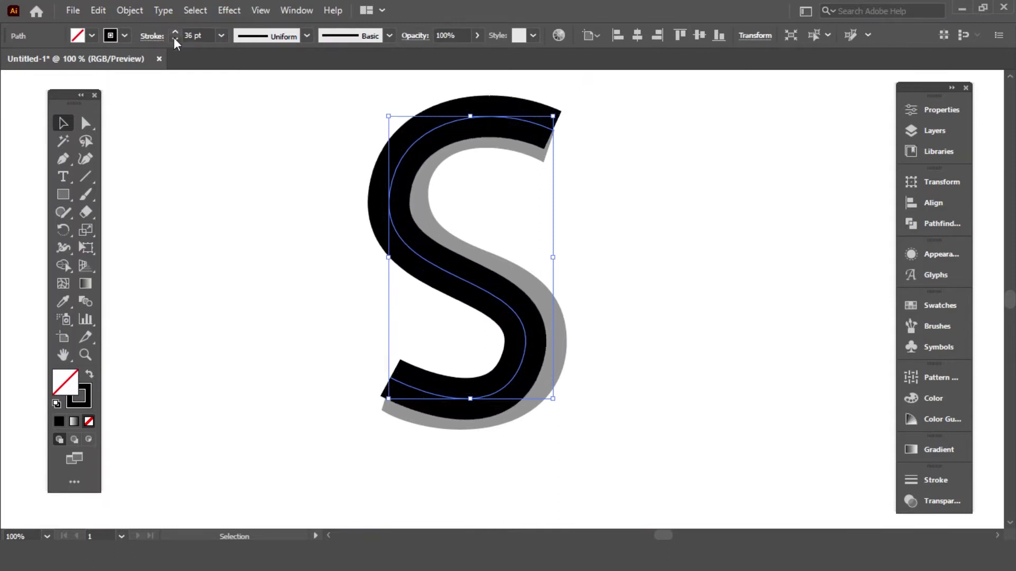
left_click(133, 148)
left_click_drag(508, 311, 521, 323)
key("ctrl+z")
left_click(158, 164)
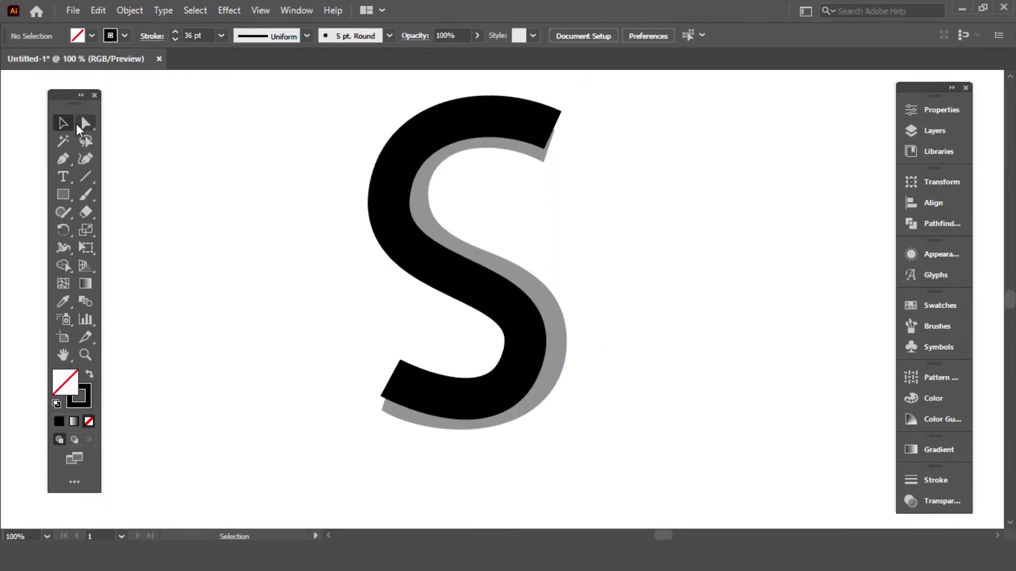
Reshape the lower end of the thick S by moving its end anchor outward and adjusting the curve's handle, and deselect it.
left_click(85, 123)
left_click(391, 381)
left_click_drag(391, 380, 360, 383)
left_click_drag(495, 435, 489, 449)
left_click(63, 122)
left_click(687, 342)
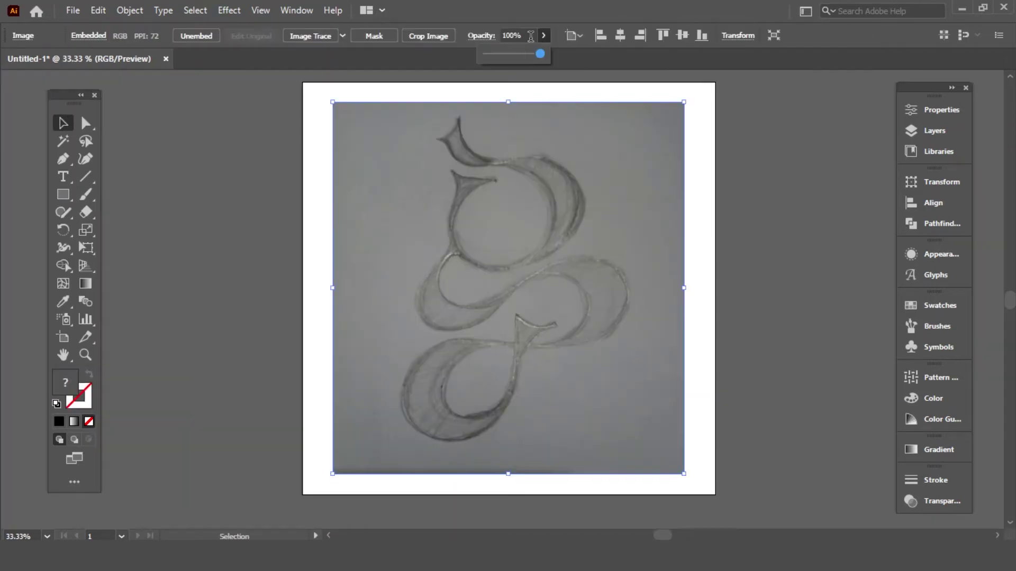
Lower the sketch image's opacity to 70% and lock the image.
left_click_drag(508, 53, 525, 58)
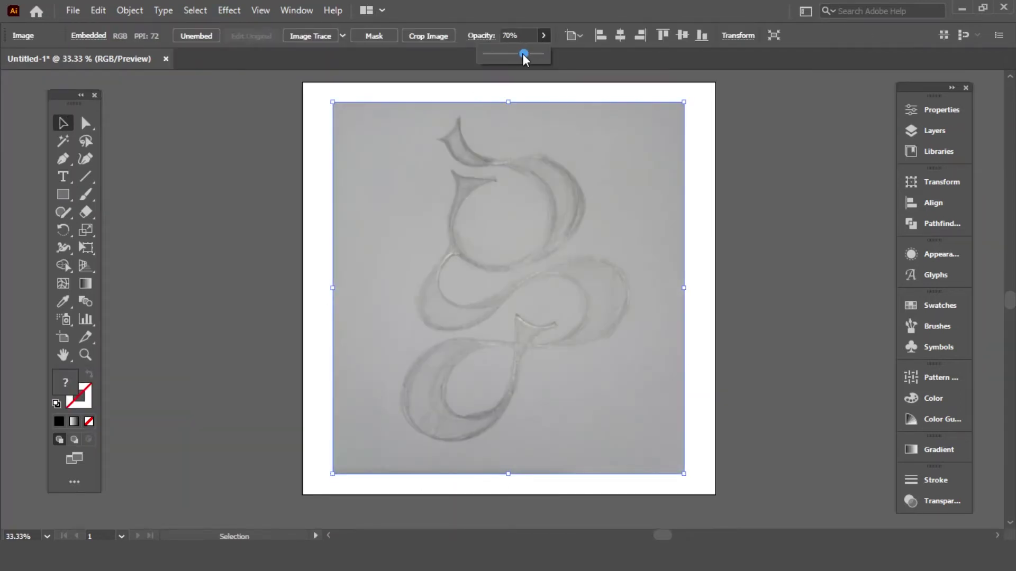
left_click(130, 10)
mouse_move(198, 107)
left_click(396, 110)
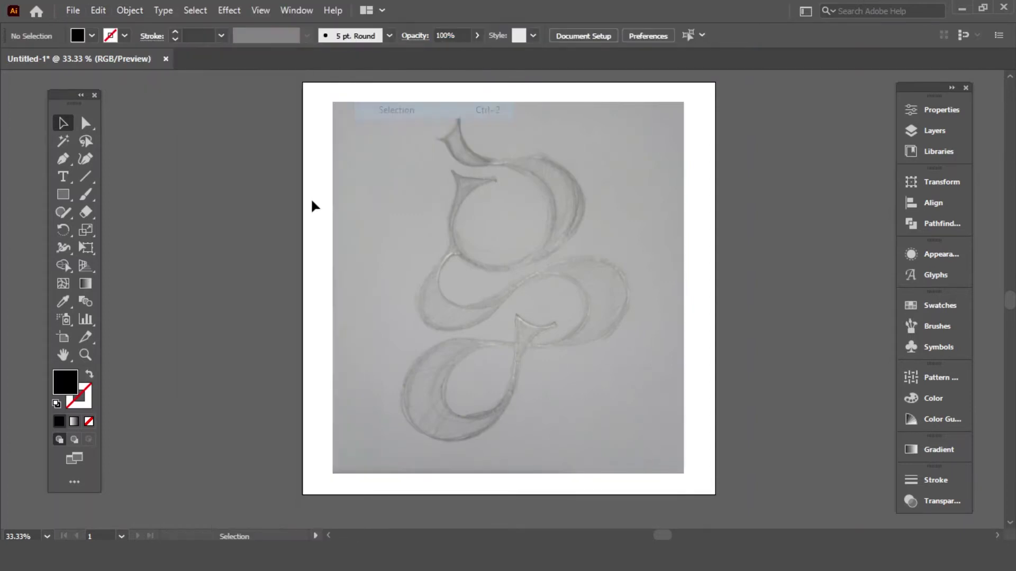
With no fill and a black stroke, trace a Pen path from the sketch's top flourish around the upper bowl's outer right edge.
left_click(65, 160)
left_click(90, 374)
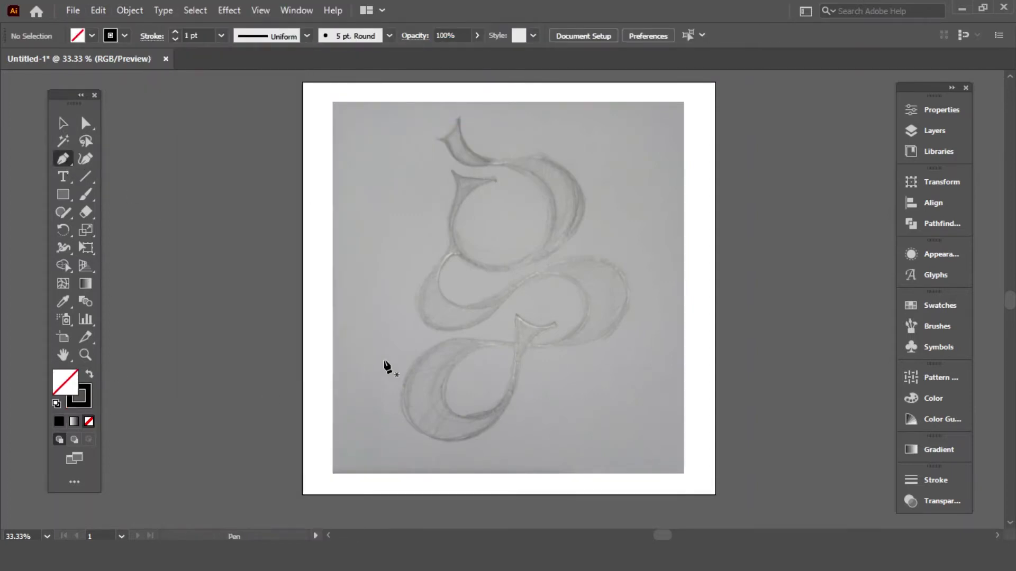
scroll(376, 367, "up", 1)
key("ctrl+equal")
left_click_drag(378, 370, 331, 429)
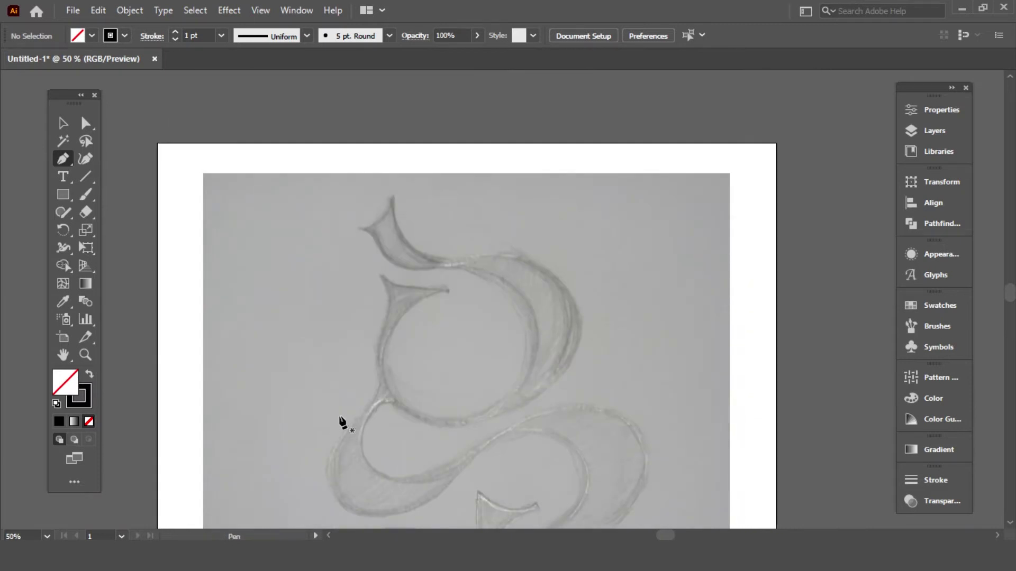
left_click_drag(454, 261, 505, 254)
scroll(567, 259, "down", 1)
left_click_drag(577, 256, 596, 313)
left_click_drag(484, 369, 451, 380)
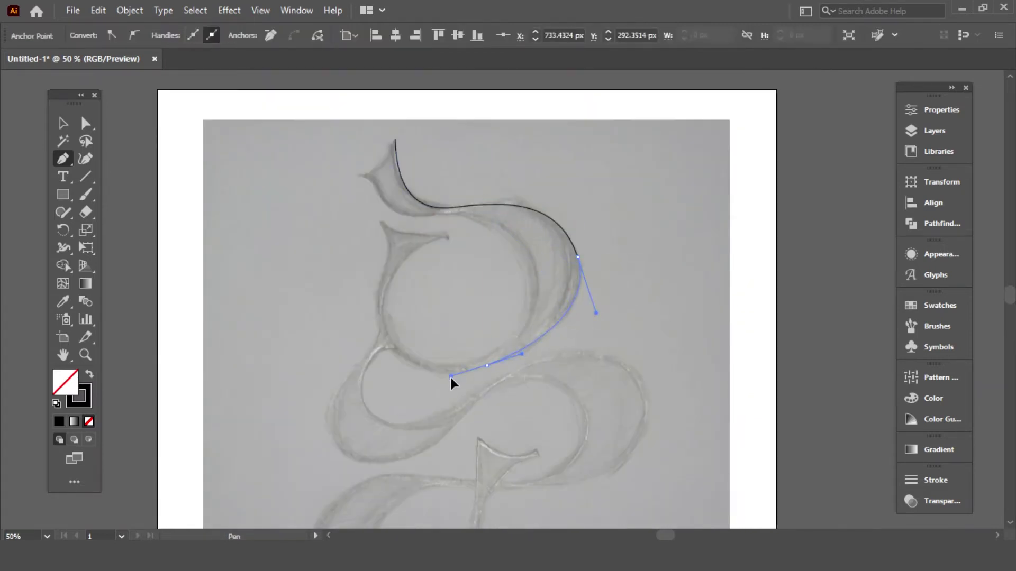
Continue the path around the bottom and left side of the upper bowl to the inner serif's tip, and end it.
key("ctrl+equal")
left_click_drag(446, 238, 566, 165)
key("ctrl+z")
scroll(477, 238, "up", 3)
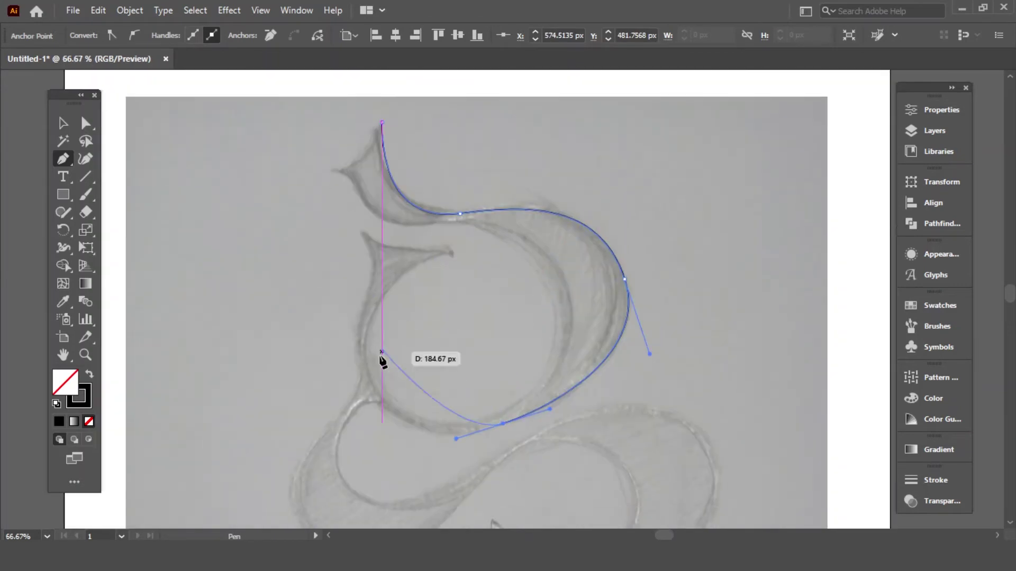
left_click_drag(369, 366, 348, 303)
left_click_drag(452, 253, 476, 259)
key("Escape")
Trace a second Pen path from below the upper bowl through the middle S-curve and around its right side to the lower stem crossing.
scroll(317, 235, "down", 5)
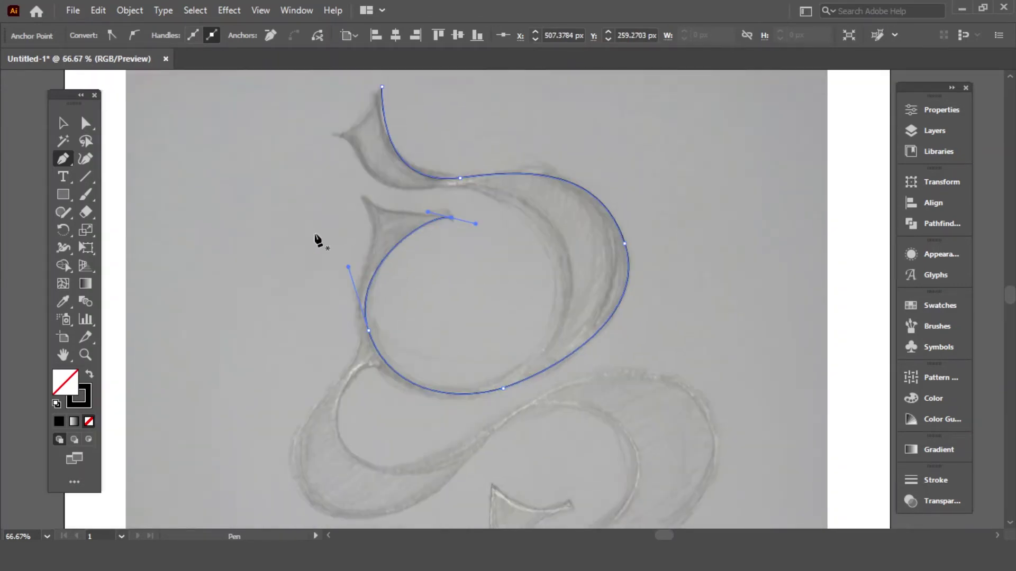
left_click_drag(398, 239, 370, 231)
left_click_drag(366, 342, 433, 388)
key("space")
left_click_drag(640, 301, 562, 262)
left_click_drag(495, 219, 560, 200)
left_click_drag(639, 277, 646, 343)
scroll(502, 343, "down", 2)
scroll(503, 344, "left", 2)
left_click_drag(502, 304, 372, 286)
scroll(372, 286, "down", 2)
left_click_drag(283, 346, 324, 465)
scroll(471, 344, "right", 3)
scroll(472, 345, "up", 1)
left_click_drag(385, 273, 402, 161)
key("ctrl+z")
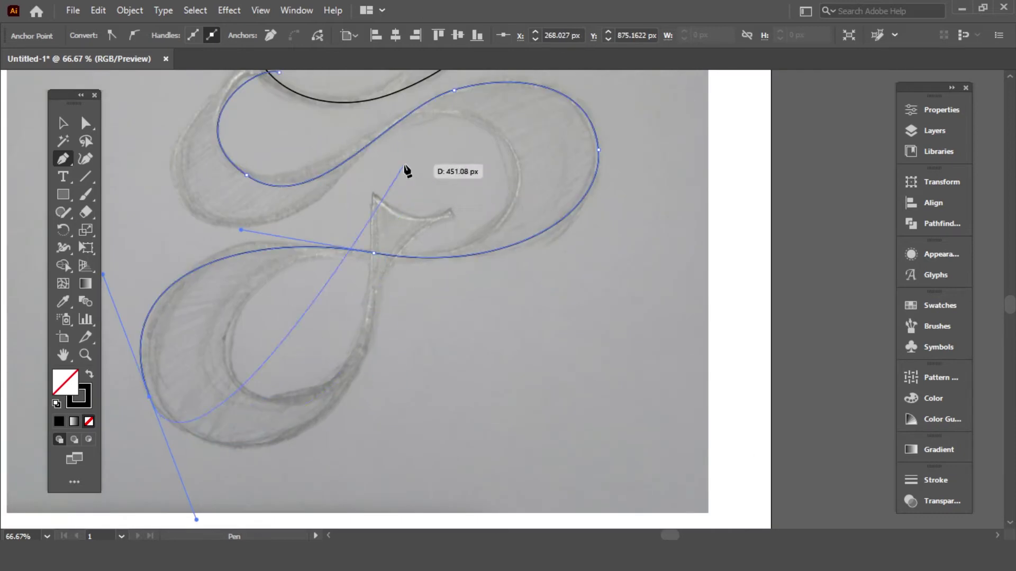
left_click_drag(358, 378, 380, 355)
left_click_drag(450, 213, 531, 187)
key("ctrl+z")
key("ctrl+z")
left_click_drag(276, 415, 312, 381)
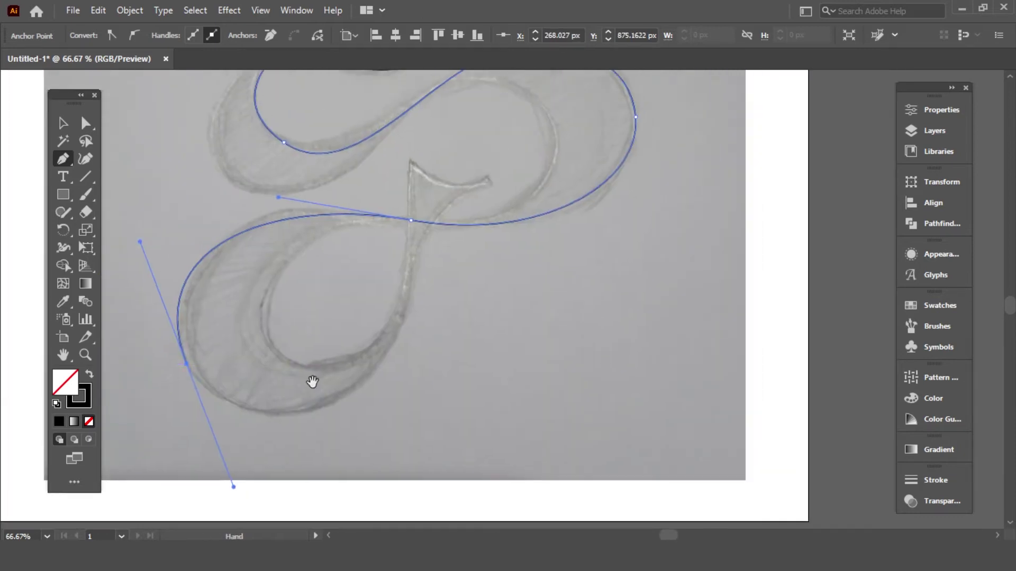
key("ctrl+z")
Extend the second path around the lower loop, up the stem and out to the lower serif's tip, and end it.
left_click_drag(205, 383, 277, 515)
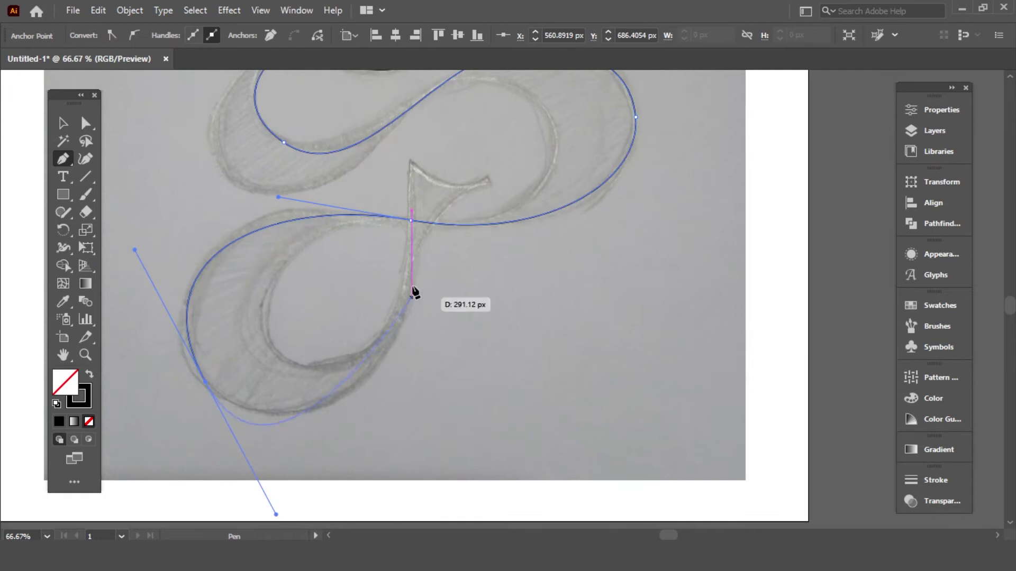
left_click_drag(421, 243, 435, 186)
left_click(486, 184)
scroll(475, 266, "up", 3)
key("v")
left_click(671, 387)
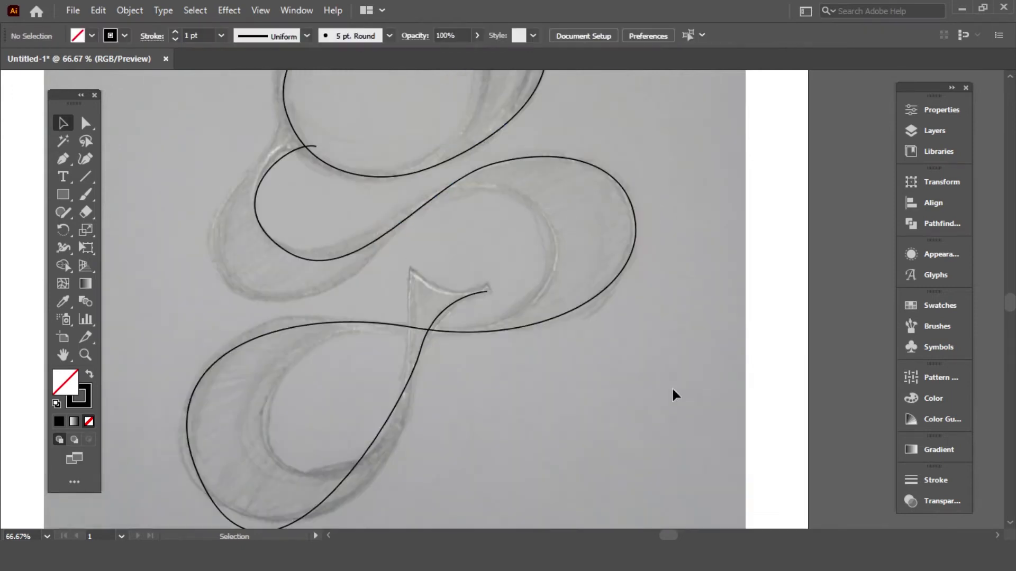
Adjust the handles of the lower loop's bottom-left anchor and the stem anchor so the curve follows the sketched loop.
scroll(674, 386, "down", 4)
key("a")
left_click(256, 410)
left_click_drag(277, 498, 284, 462)
left_click(401, 343)
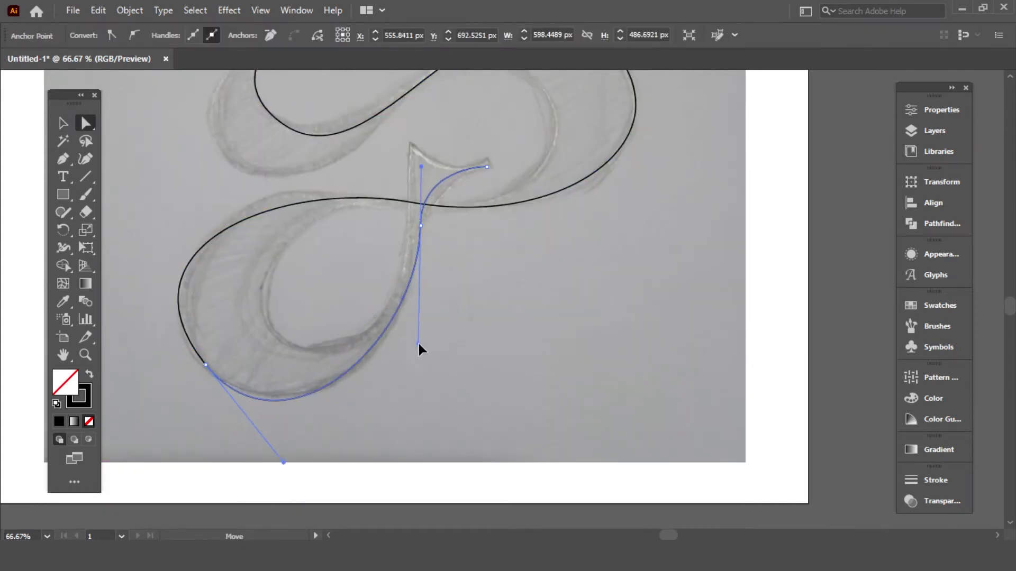
scroll(429, 302, "up", 2)
left_click(421, 316)
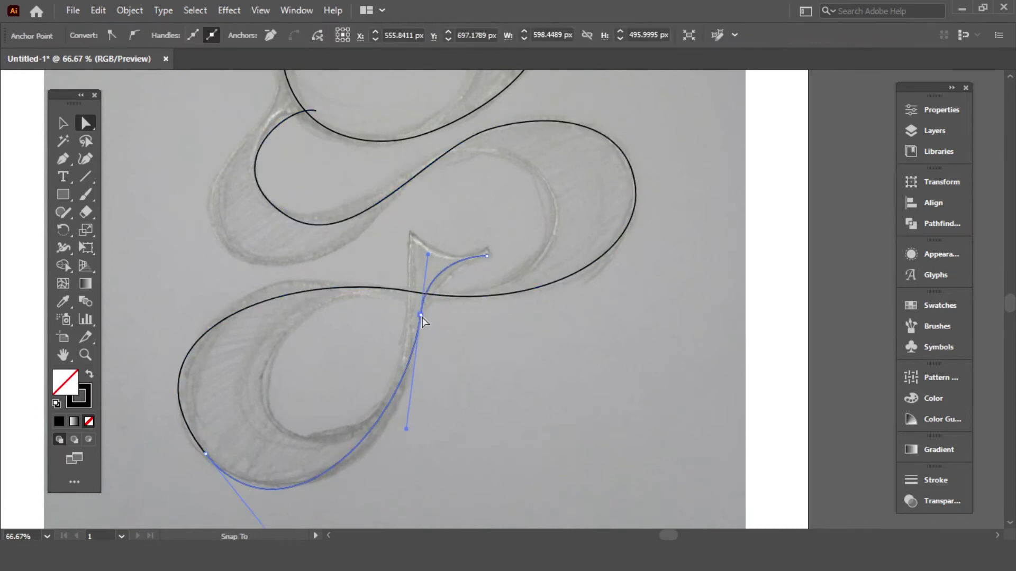
left_click_drag(408, 431, 408, 426)
left_click(733, 423)
Fine-tune the handles of the anchor on the middle S-curve's left bend to smooth it along the sketch.
scroll(732, 424, "up", 3)
left_click(282, 318)
left_click_drag(221, 272, 224, 267)
left_click_drag(340, 369, 334, 351)
left_click(676, 328)
Trace a Pen path along the top flourish's lower edge and the upper bowl's inner right edge, ending at the bowl's bottom.
key("ctrl+minus")
left_click_drag(676, 323, 675, 339)
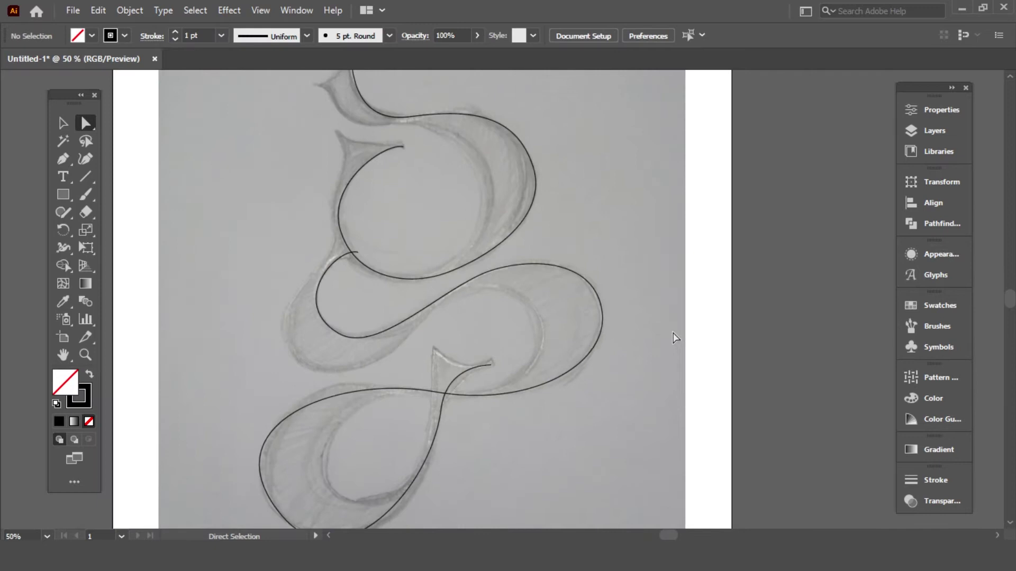
key("ctrl+minus")
left_click_drag(427, 305, 476, 382)
key("ctrl+plus")
key("ctrl+plus")
key("p")
left_click_drag(329, 171, 344, 168)
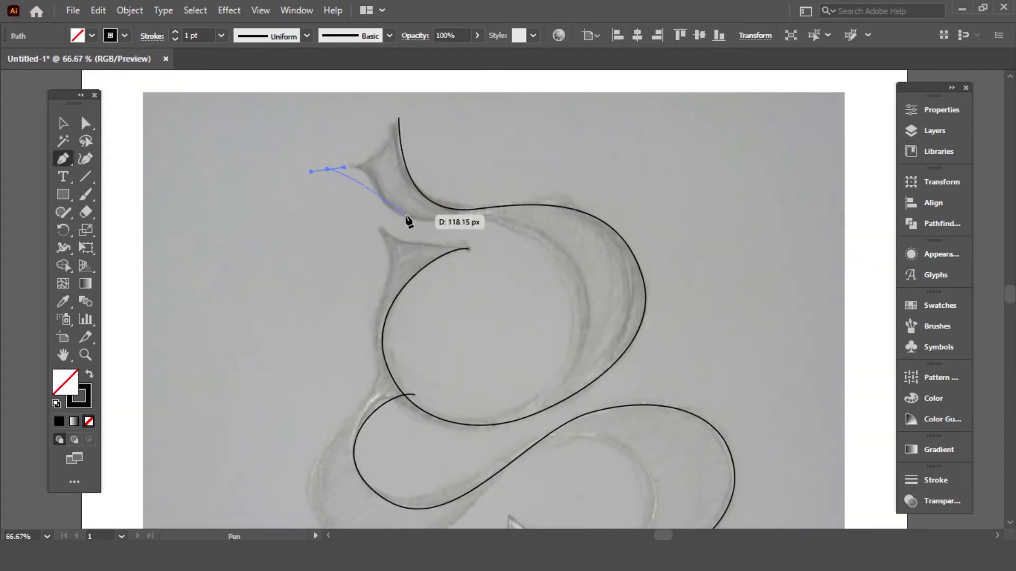
left_click_drag(469, 217, 580, 195)
scroll(529, 265, "down", 2)
left_click_drag(466, 339, 284, 354)
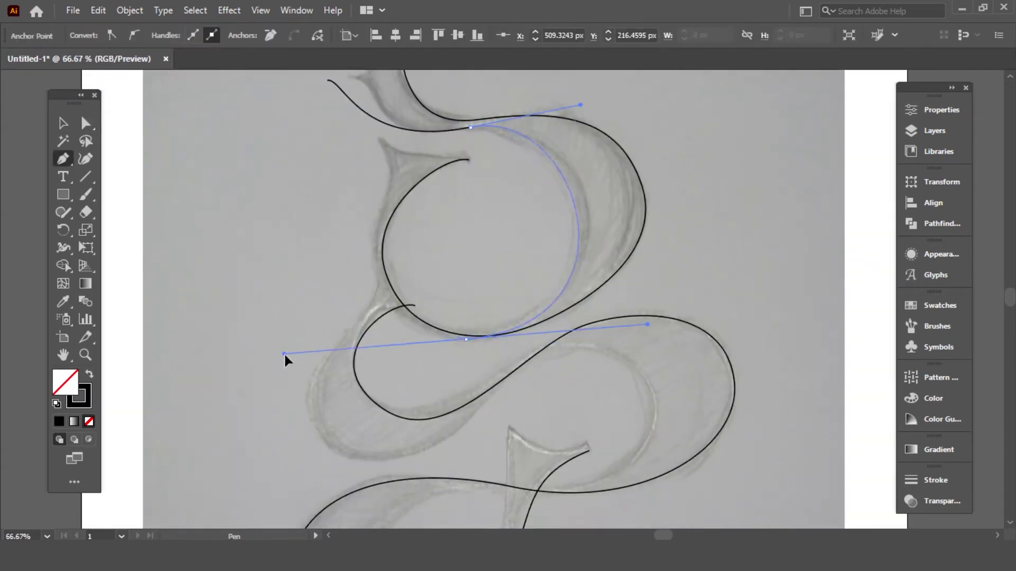
scroll(233, 228, "down", 1)
key("a")
left_click(233, 228)
scroll(233, 227, "up", 3)
key("p")
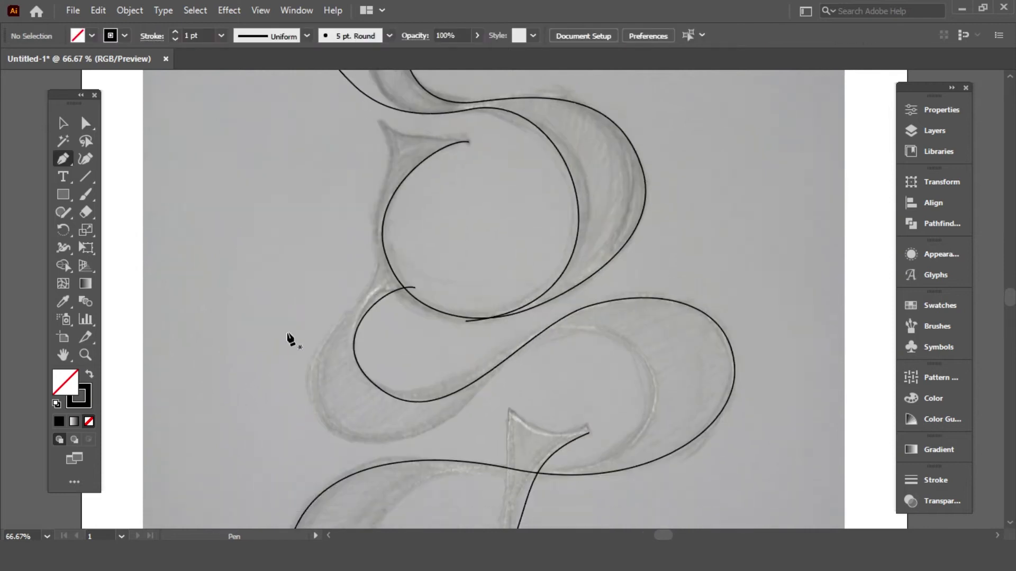
left_click_drag(361, 185, 378, 191)
left_click_drag(377, 284, 354, 338)
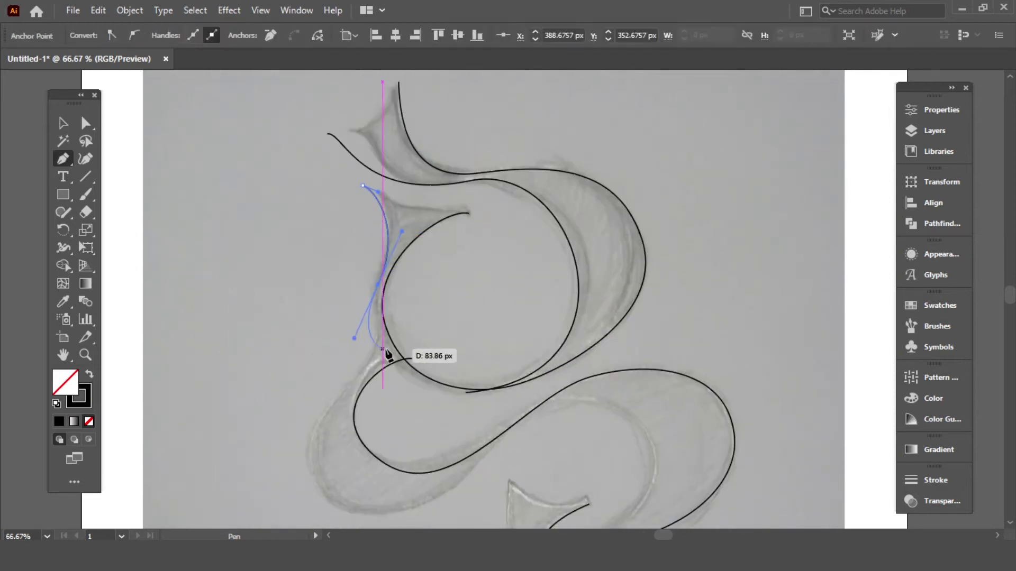
key("ctrl+plus")
scroll(497, 347, "down", 3)
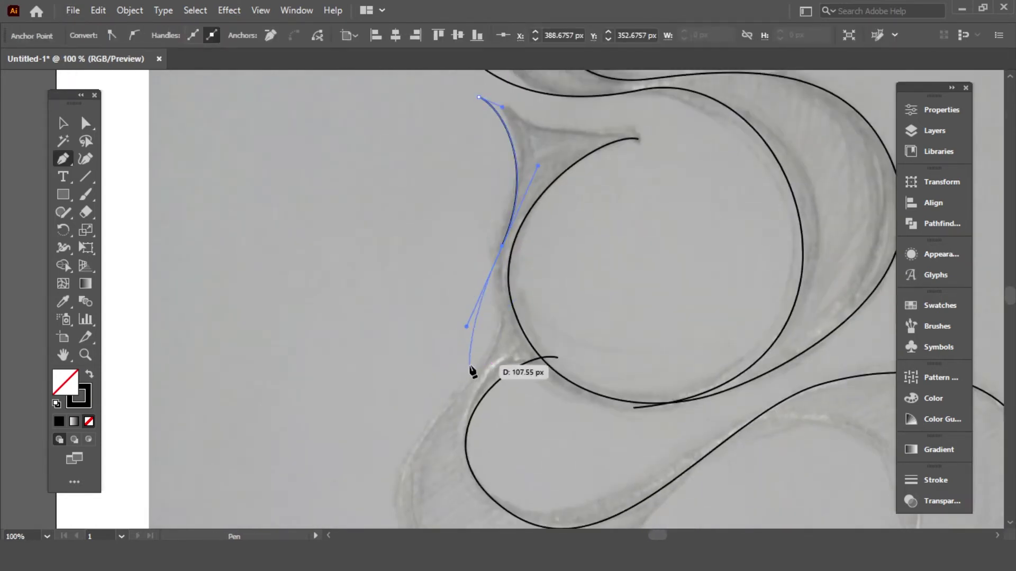
left_click_drag(466, 326, 527, 321, "alt")
key("ctrl+z")
left_click_drag(466, 327, 487, 281, "alt")
left_click_drag(501, 338, 468, 379)
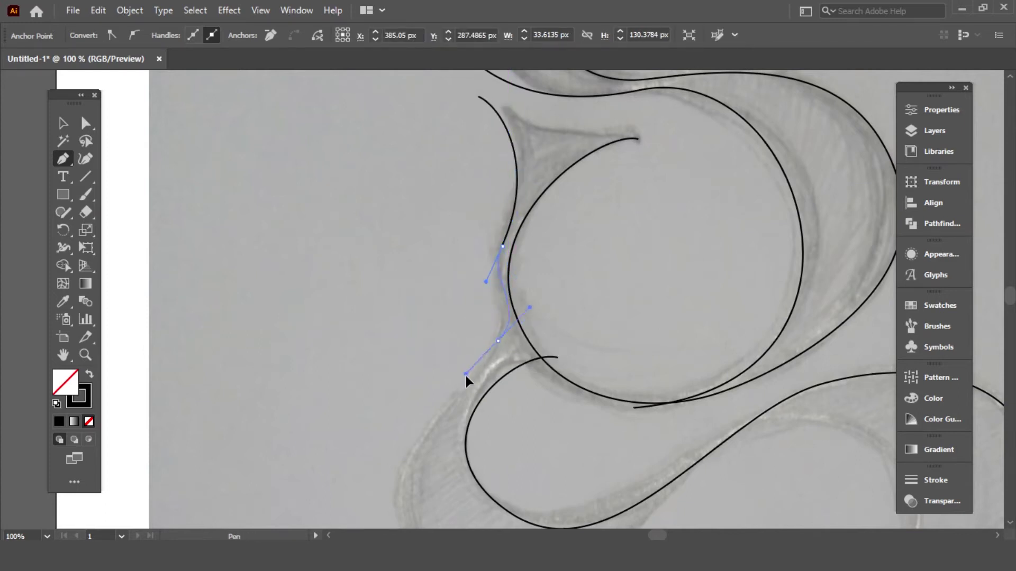
key("ctrl+z")
key("ctrl+z")
key("ctrl+z")
key("ctrl+z")
Trace the inner serif's left edge down to the upper bowl with the Pen tool, and adjust its start anchor and lower handle.
left_click_drag(488, 102, 461, 222)
left_click_drag(453, 372, 431, 459)
key("a")
left_click(410, 405)
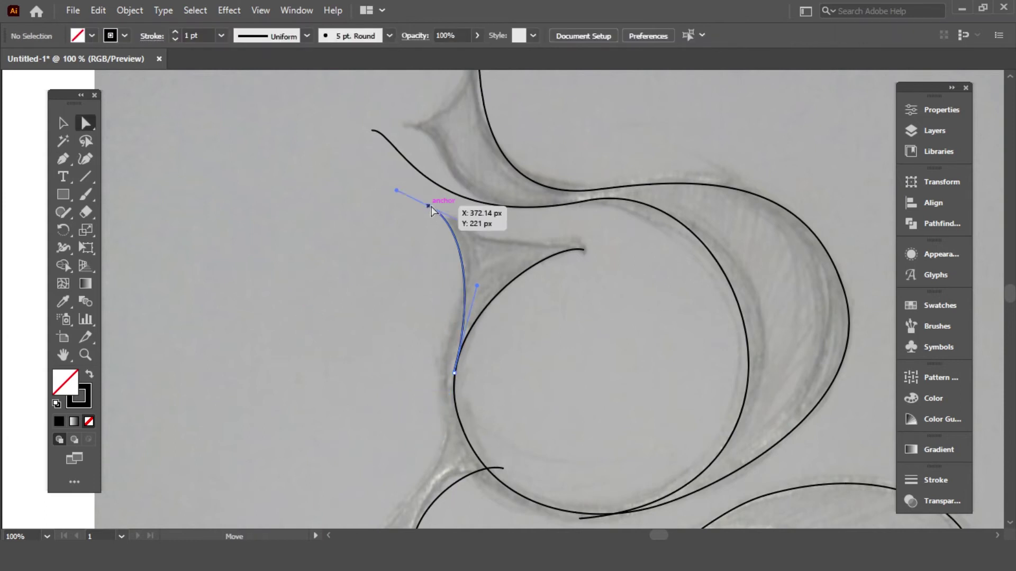
left_click_drag(429, 207, 440, 213)
left_click_drag(477, 285, 475, 295)
left_click(521, 359)
Trace a Pen path from the upper bowl's left side down the outer edge of the left swash to its bottom.
scroll(522, 359, "down", 3)
key("p")
left_click_drag(453, 213, 457, 239)
scroll(450, 237, "down", 2)
left_click_drag(421, 242, 387, 283)
key("ctrl+z")
key("ctrl+minus")
scroll(423, 291, "up", 1)
left_click_drag(440, 304, 401, 330)
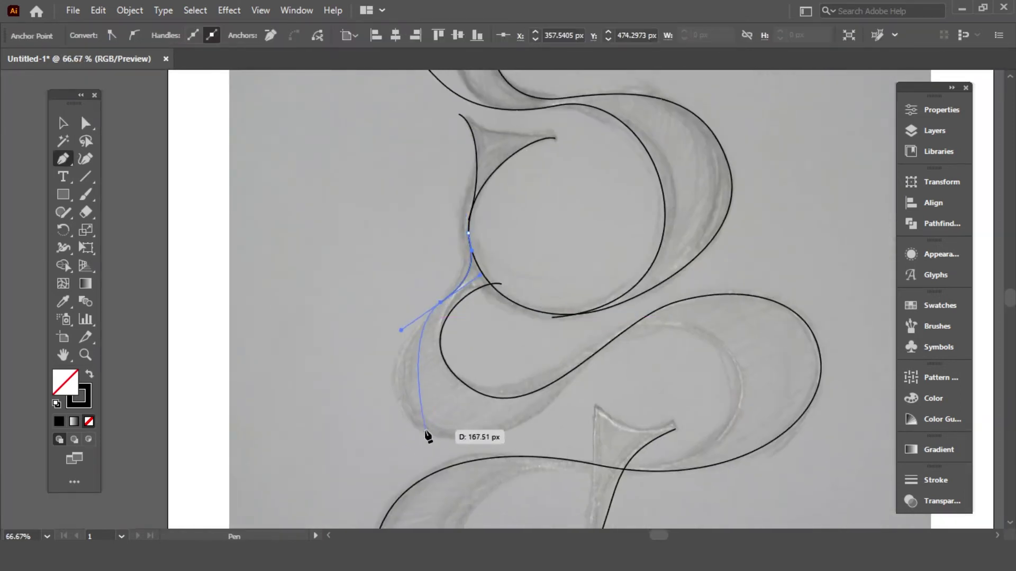
left_click_drag(426, 431, 451, 397)
Continue the swash path up through the middle and along the right bend's inner edge to the lower crossing, and adjust its handle.
left_click_drag(625, 263, 532, 234)
scroll(532, 235, "down", 2)
left_click_drag(477, 349, 274, 414)
key("a")
left_click_drag(532, 163, 555, 159)
left_click(457, 234)
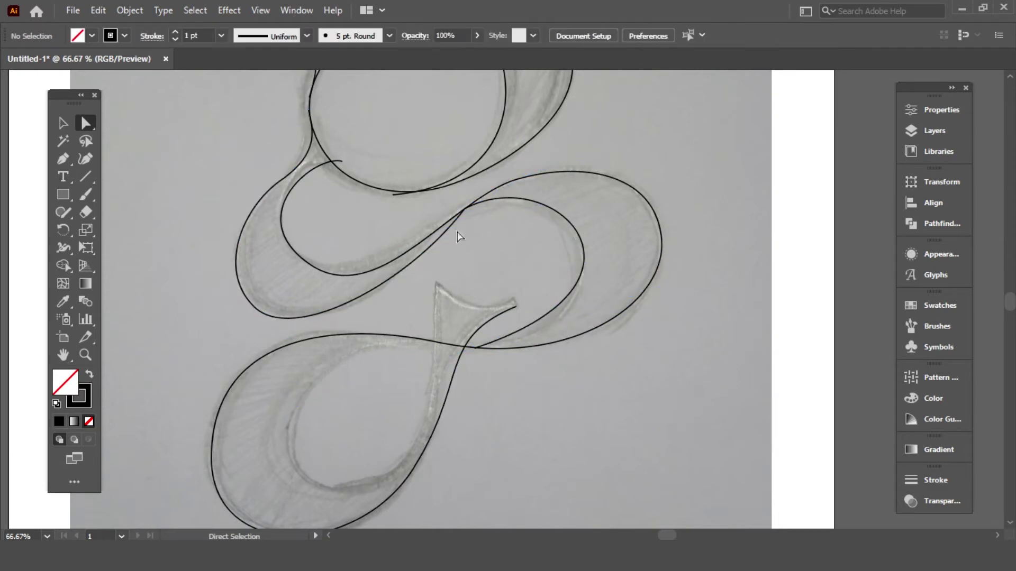
Adjust the curve handles on the right bend's inner edge to follow the sketch.
scroll(457, 233, "up", 1)
left_click(455, 258)
left_click(465, 245)
left_click_drag(483, 257, 598, 332)
left_click(612, 374)
scroll(612, 373, "down", 1)
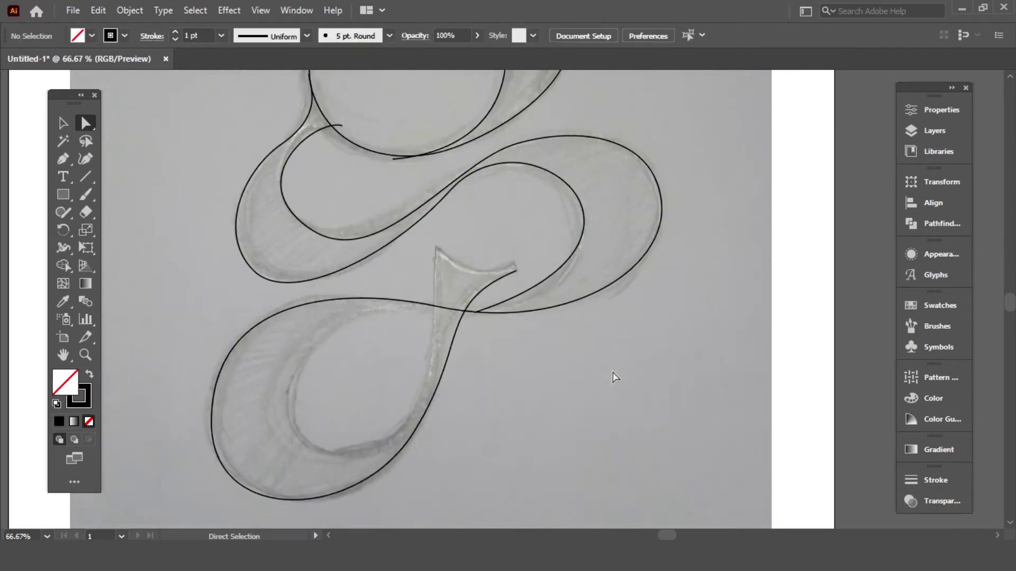
left_click(578, 252)
left_click_drag(624, 264, 632, 285)
left_click(629, 318)
key("p")
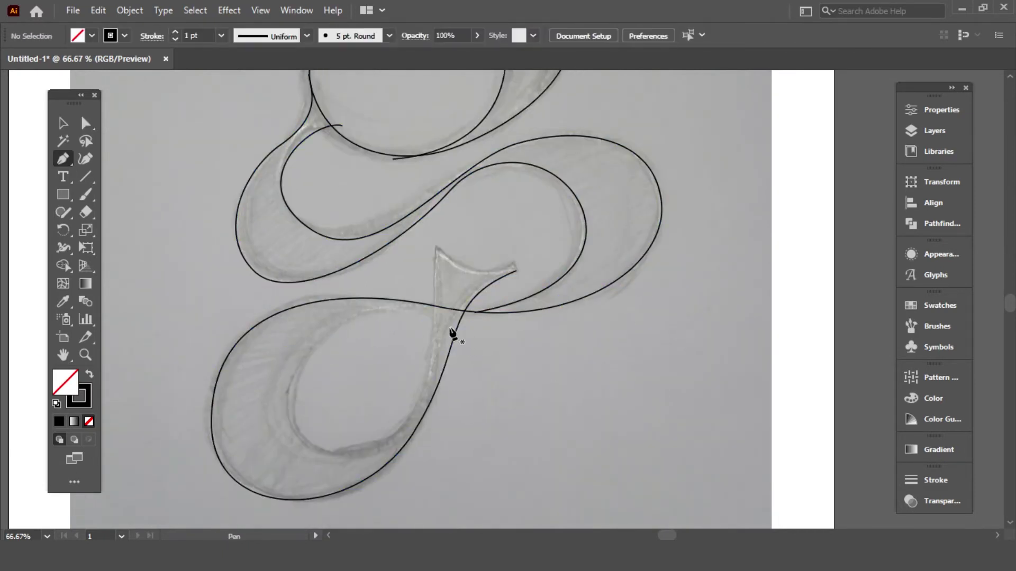
left_click_drag(437, 242, 438, 273)
scroll(352, 431, "down", 1)
mouse_move(338, 413)
left_mouse_down()
mouse_move(197, 466)
mouse_move(334, 412)
mouse_move(287, 422)
left_mouse_up()
key("ctrl+z")
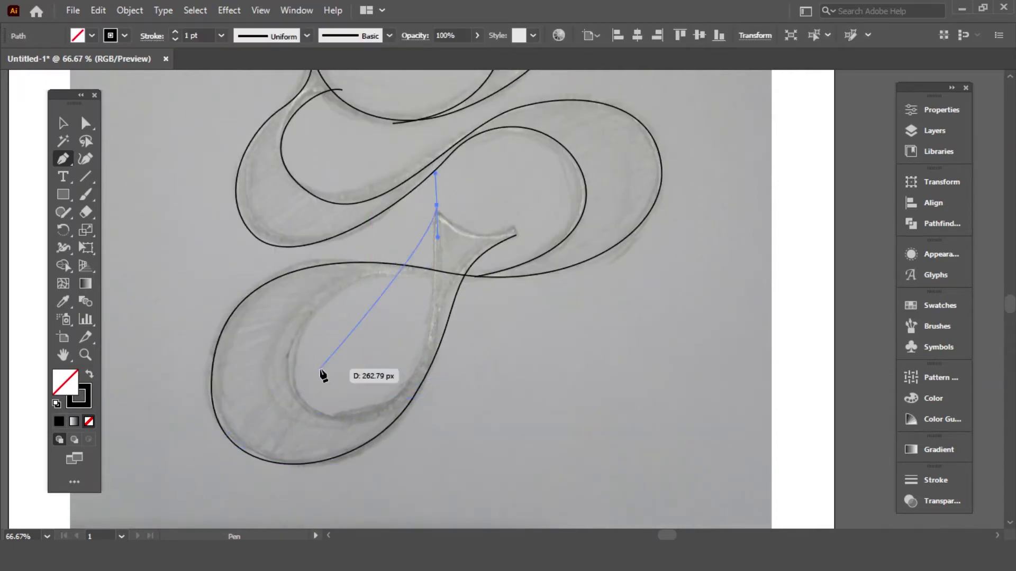
left_click_drag(426, 342, 411, 370)
left_click_drag(295, 378, 226, 303)
key("ctrl+z")
key("ctrl+z")
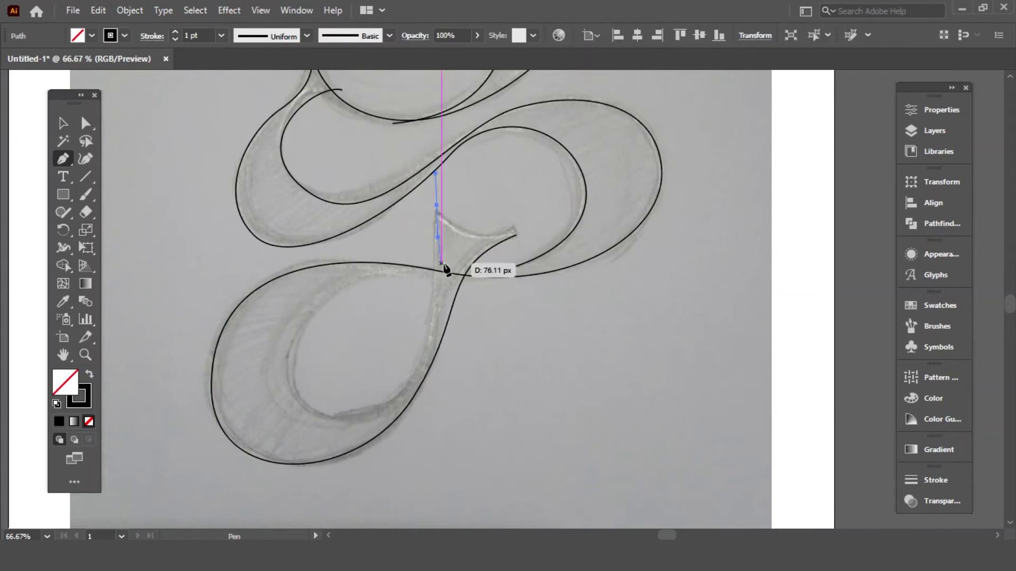
key("ctrl+z")
Trace a Pen path from the crossing around the lower loop's inner edge and up the stem's left side to the serif tip.
scroll(447, 271, "up", 1)
left_click_drag(432, 295, 388, 288)
scroll(300, 374, "down", 2)
left_click_drag(296, 371, 322, 472)
left_click_drag(526, 256, 478, 342)
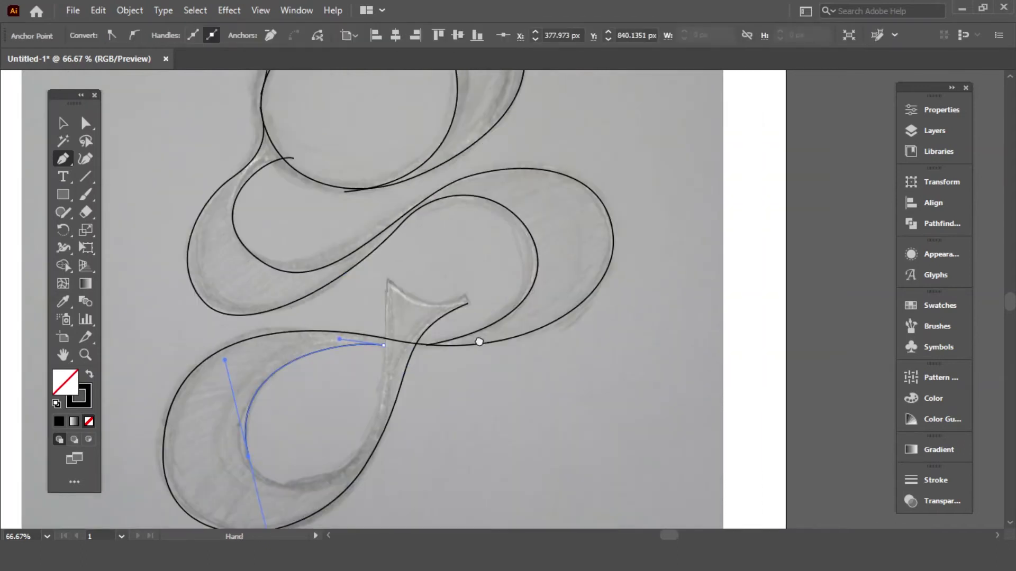
left_click_drag(388, 358, 371, 281)
left_click(392, 269)
key("a")
left_click(466, 386)
Refine the handles along the lower loop's inner path so its left side and bottom follow the sketch.
scroll(370, 397, "down", 2)
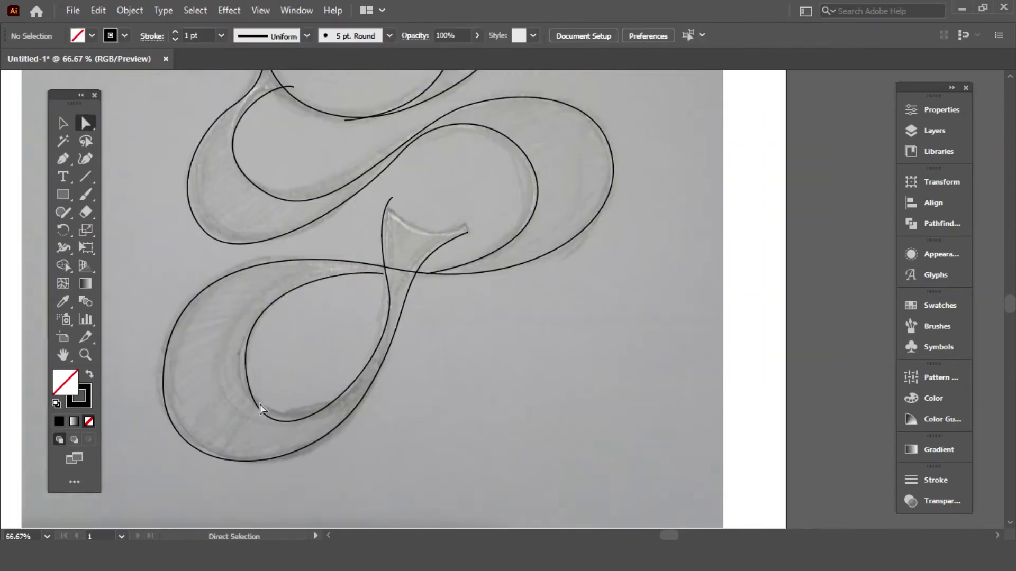
left_click(248, 385)
left_click_drag(273, 486, 295, 467)
left_click_drag(198, 296, 210, 317)
left_click_drag(295, 467, 296, 456)
left_click_drag(339, 268, 315, 257)
left_click(286, 420)
left_click(249, 385)
left_click_drag(206, 320, 218, 318)
left_click(424, 413)
left_click(288, 414)
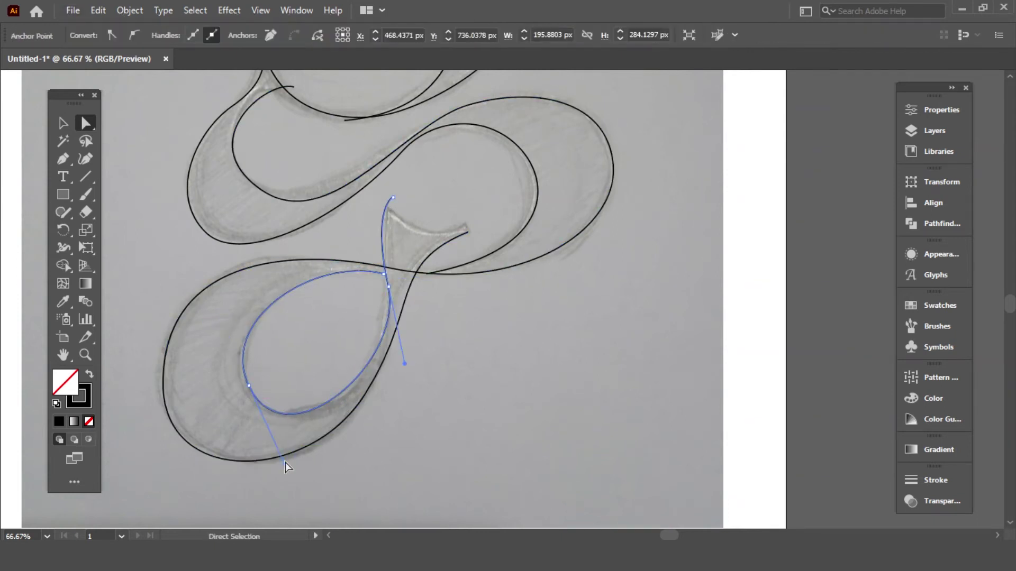
left_click(249, 385)
left_click_drag(285, 465, 272, 470)
left_click(502, 398)
Nudge both handles of the anchor on the stem's left edge near the crossing to smooth the curve.
scroll(499, 417, "up", 5)
key("ctrl+plus")
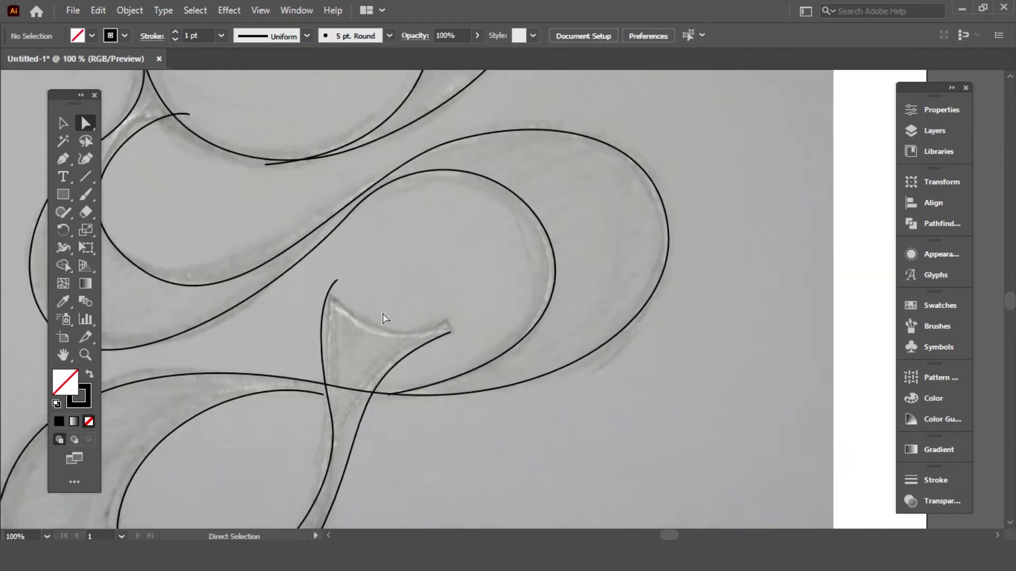
left_click_drag(385, 317, 502, 205)
left_click(446, 301)
left_click_drag(421, 187, 431, 186)
left_click_drag(462, 428, 471, 428)
left_click(561, 299)
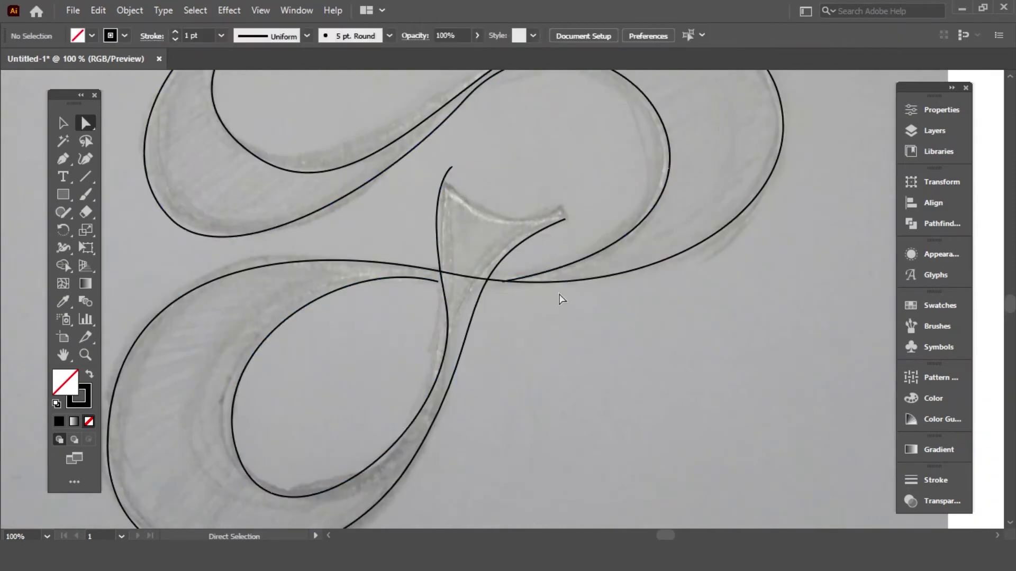
Place equal circles at the top flourish's tip and over both serifs to form their concave ends.
key("ctrl+minus")
key("ctrl+minus")
scroll(585, 380, "up", 13)
scroll(586, 380, "down", 4)
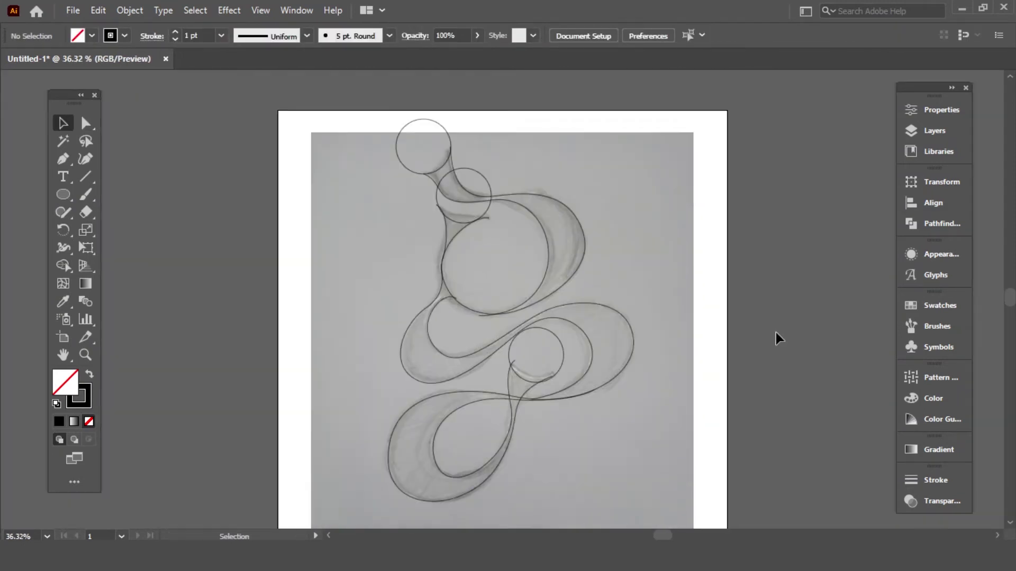
scroll(776, 335, "down", 1)
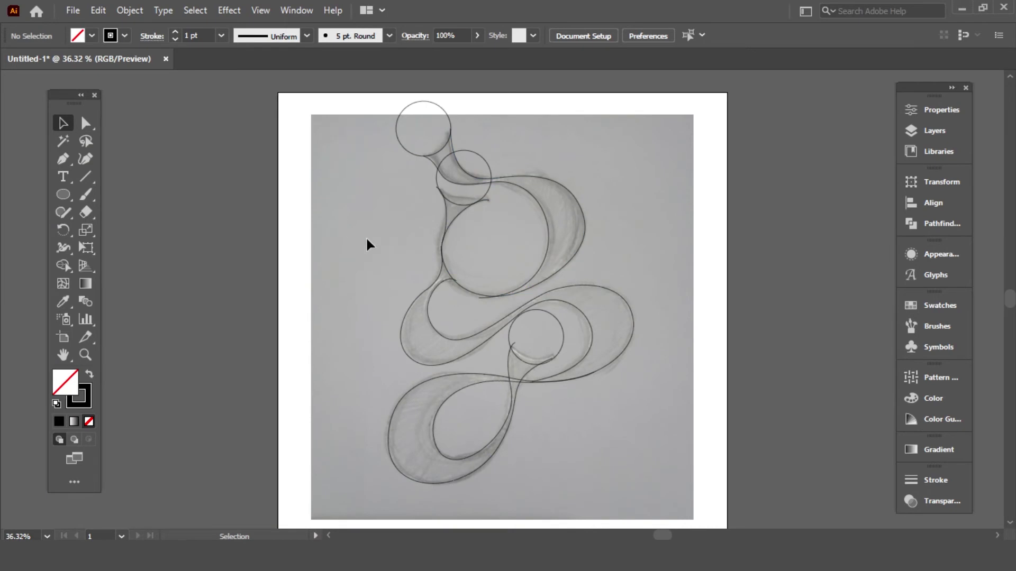
Select all traced paths and merge the top flourish with the upper bowl's right stroke using Shape Builder.
key("ctrl+a")
key("shift+m")
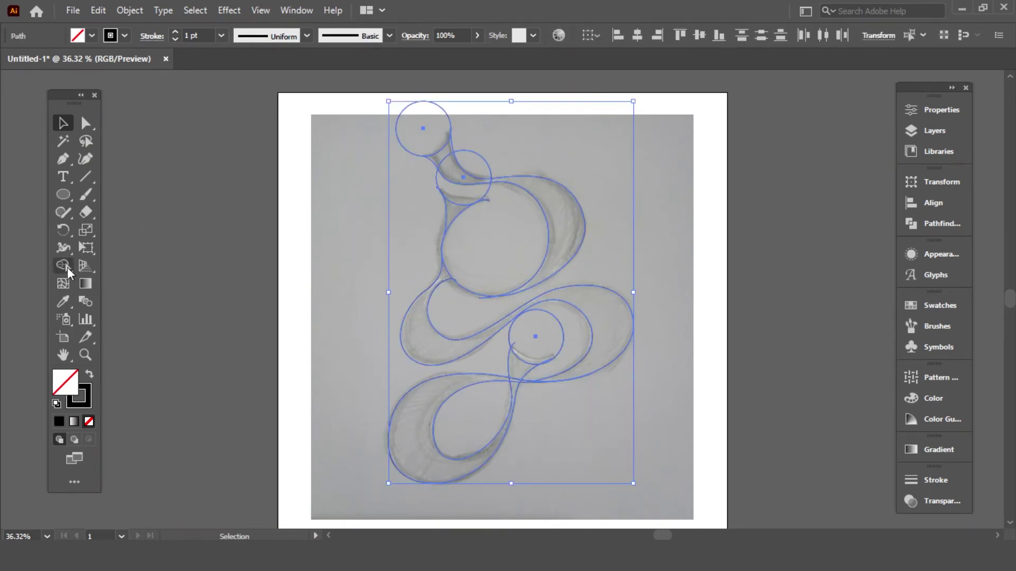
scroll(400, 313, "up", 3)
scroll(405, 325, "up", 2)
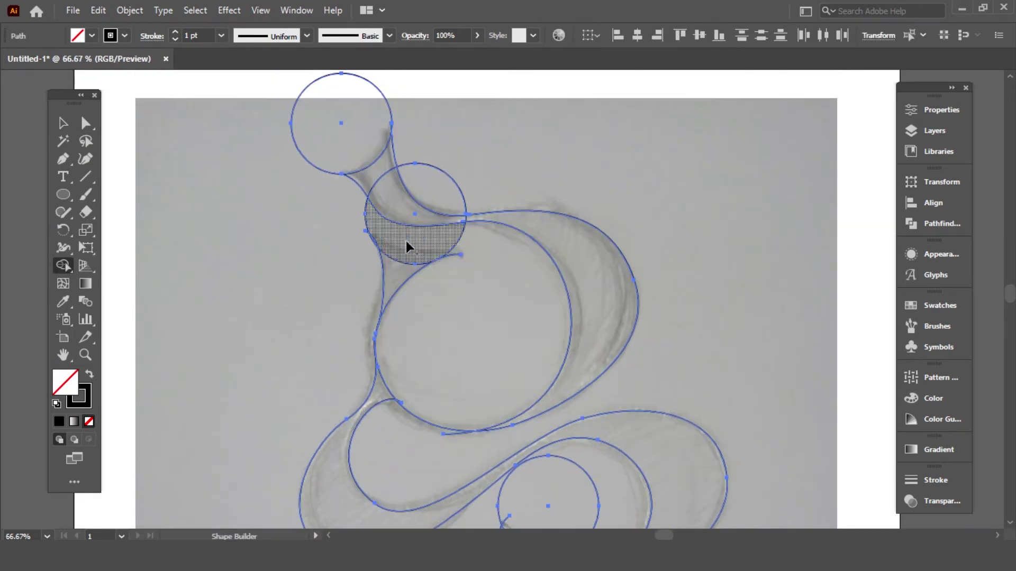
mouse_move(372, 173)
left_mouse_down()
mouse_move(425, 214)
mouse_move(555, 233)
mouse_move(599, 307)
left_mouse_up()
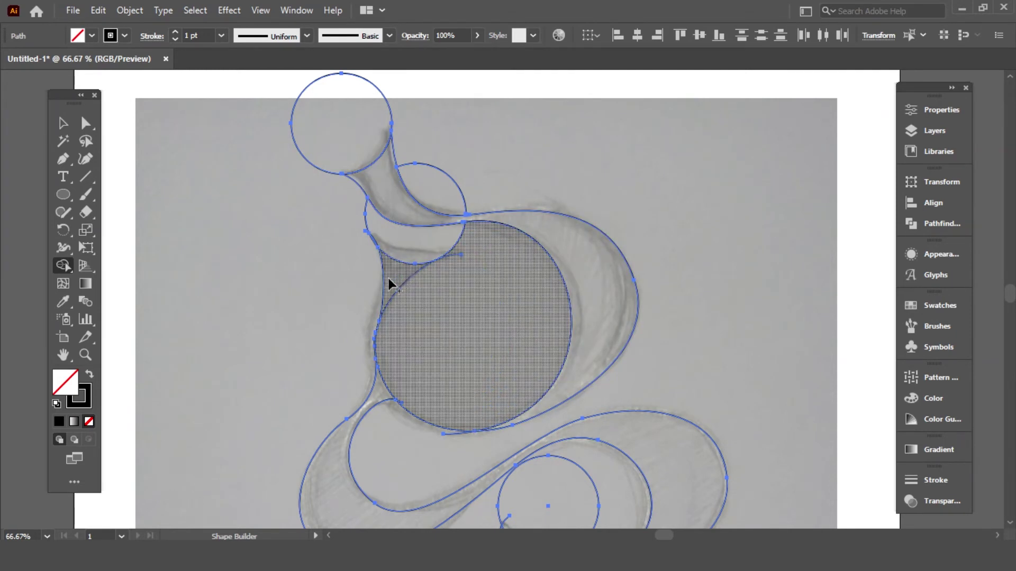
Merge the lower loop's stroke with the crossing and the serif above it using Shape Builder.
scroll(389, 270, "down", 1)
scroll(389, 270, "down", 5)
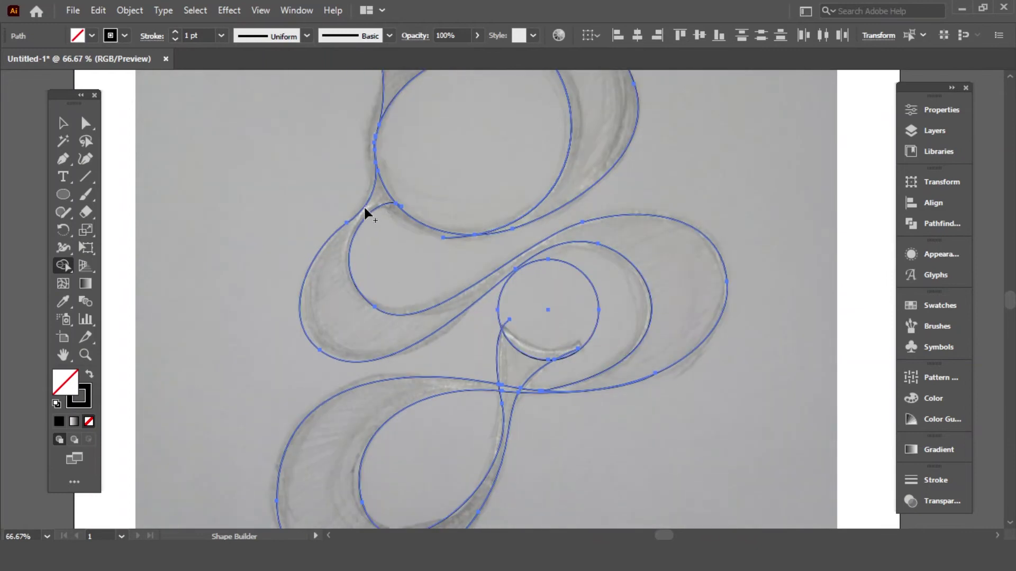
scroll(329, 288, "down", 6)
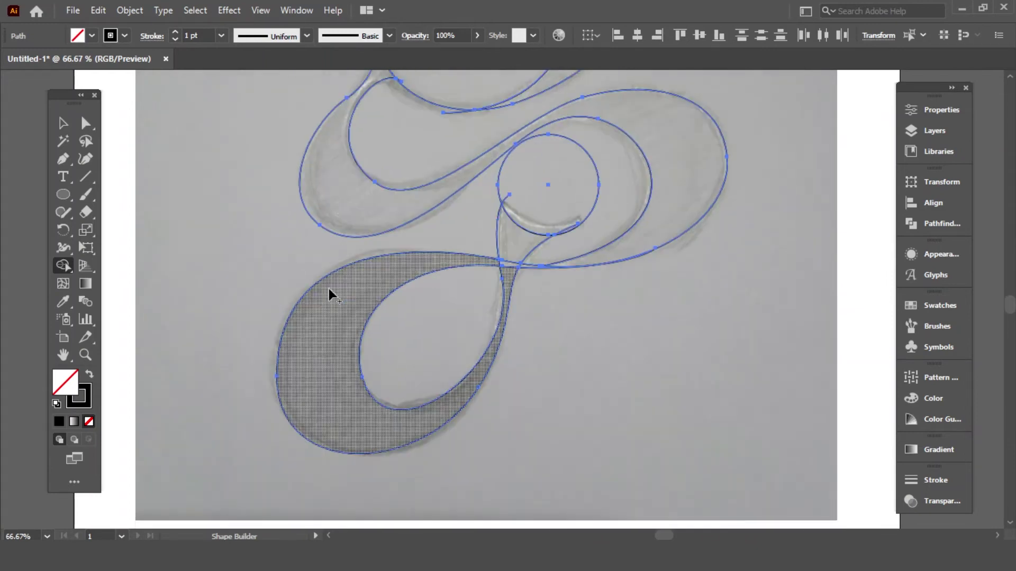
left_click_drag(507, 277, 509, 237)
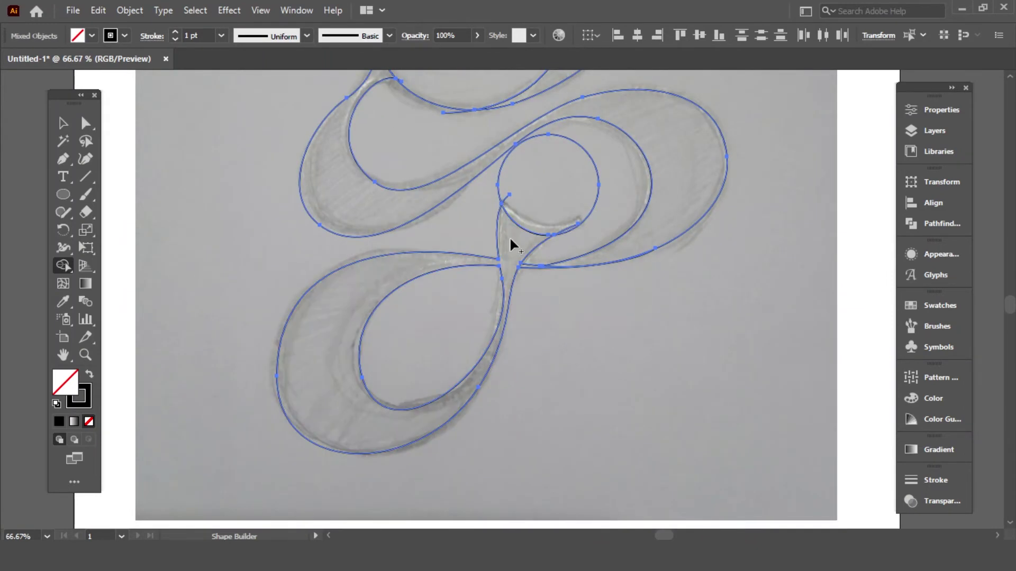
scroll(510, 237, "up", 2)
scroll(511, 258, "down", 3)
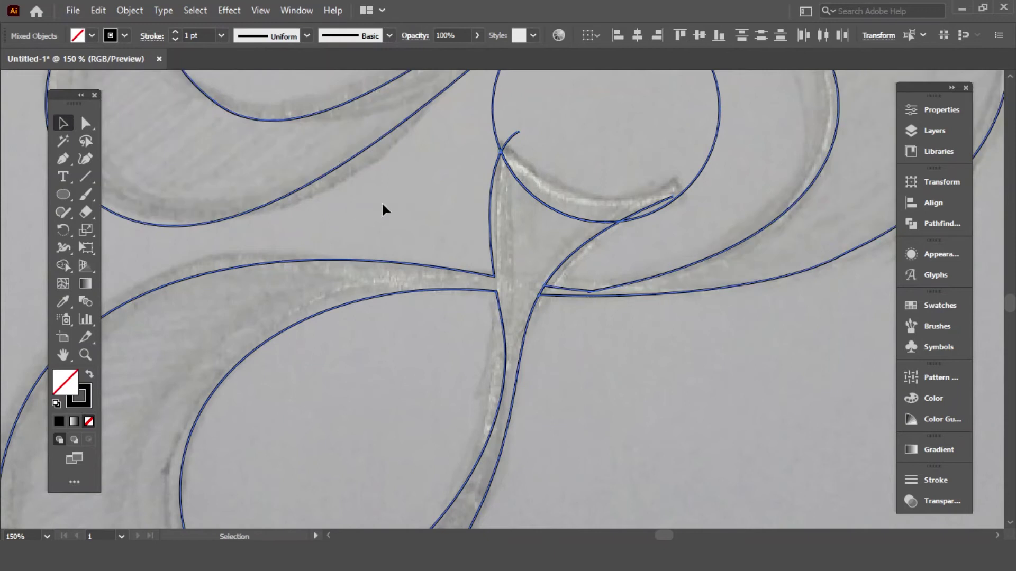
left_click(383, 210)
Delete the circle at the lower serif and the leftover circle pieces around the top flourish and inner serif.
scroll(479, 311, "up", 5)
scroll(486, 343, "down", 2)
left_click(517, 330)
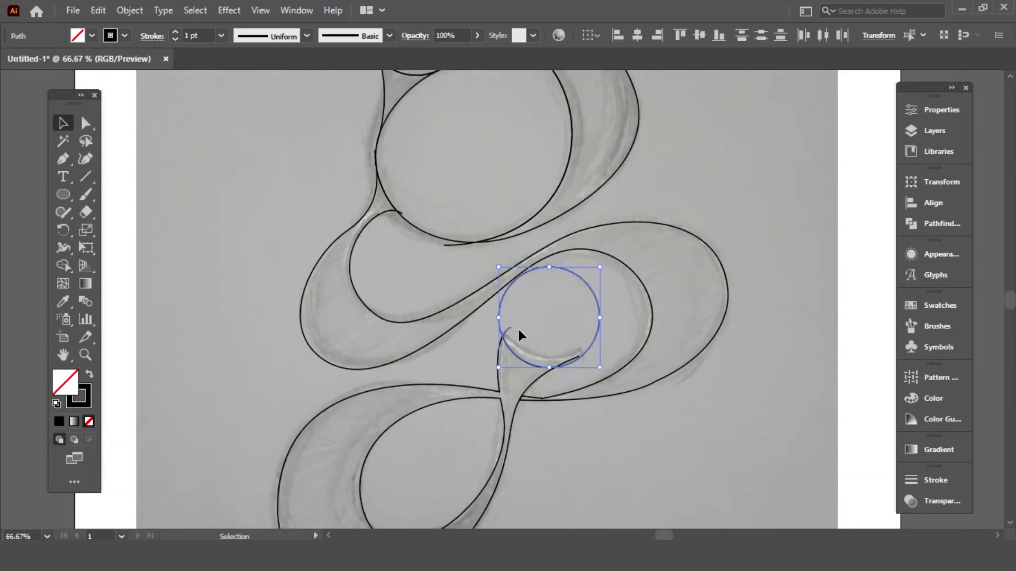
key("Delete")
scroll(449, 207, "up", 3)
left_click(459, 196)
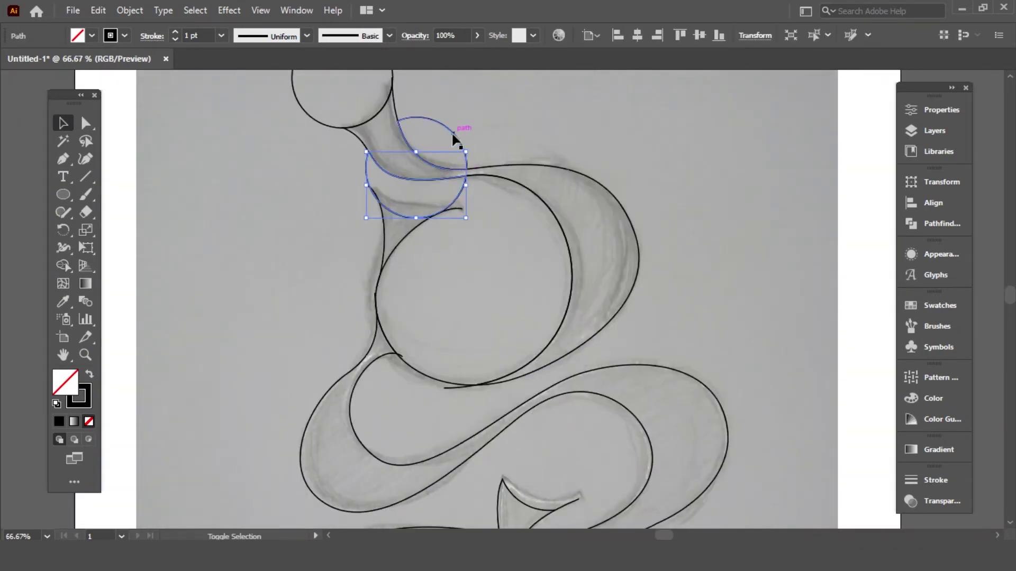
left_click(453, 134, "shift")
scroll(453, 134, "up", 3)
left_click(389, 131, "shift")
key("Delete")
left_click(462, 262)
key("Delete")
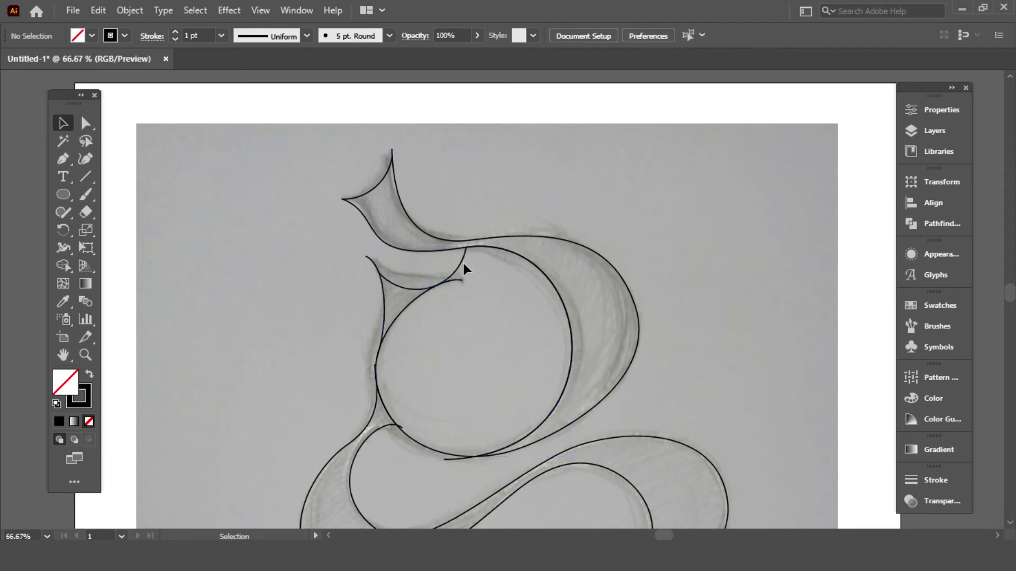
key("ctrl+z")
left_click(481, 287)
left_click(382, 291)
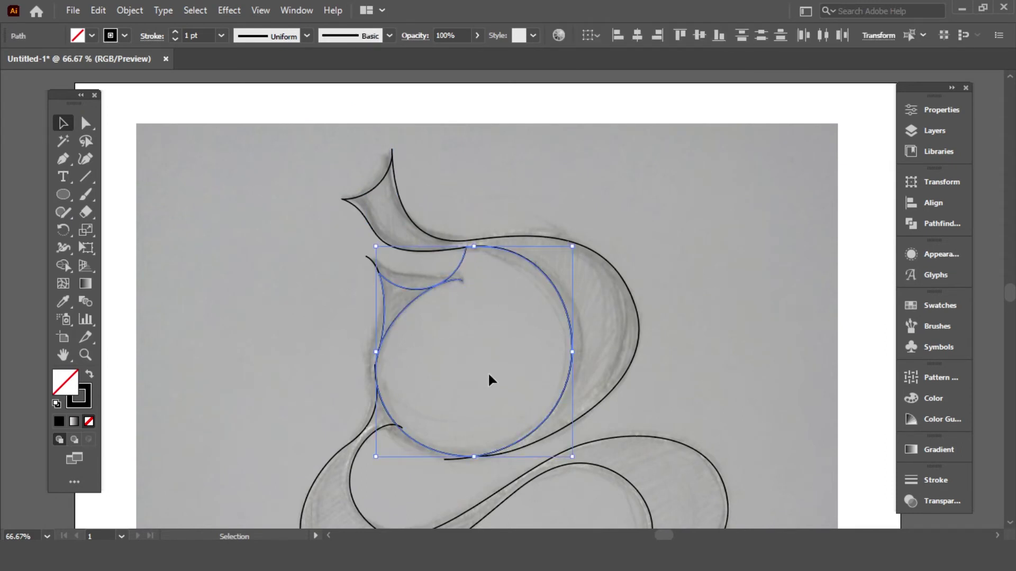
left_click(488, 372)
left_click(462, 256)
key("Delete")
scroll(457, 326, "down", 1)
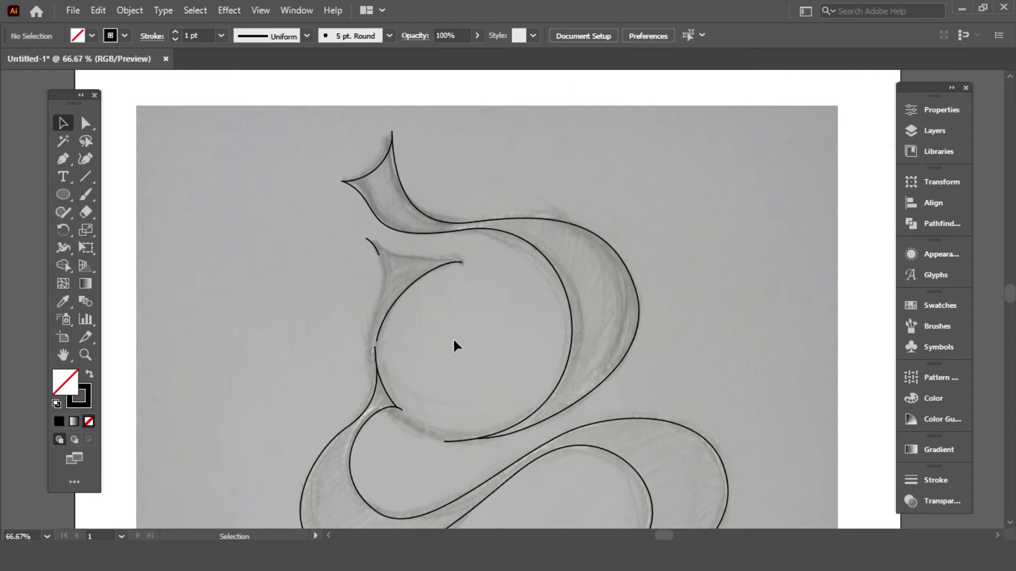
key("ctrl+z")
key("ctrl+plus")
key("ctrl+plus")
left_click(453, 340)
scroll(455, 324, "up", 4)
left_click(476, 245)
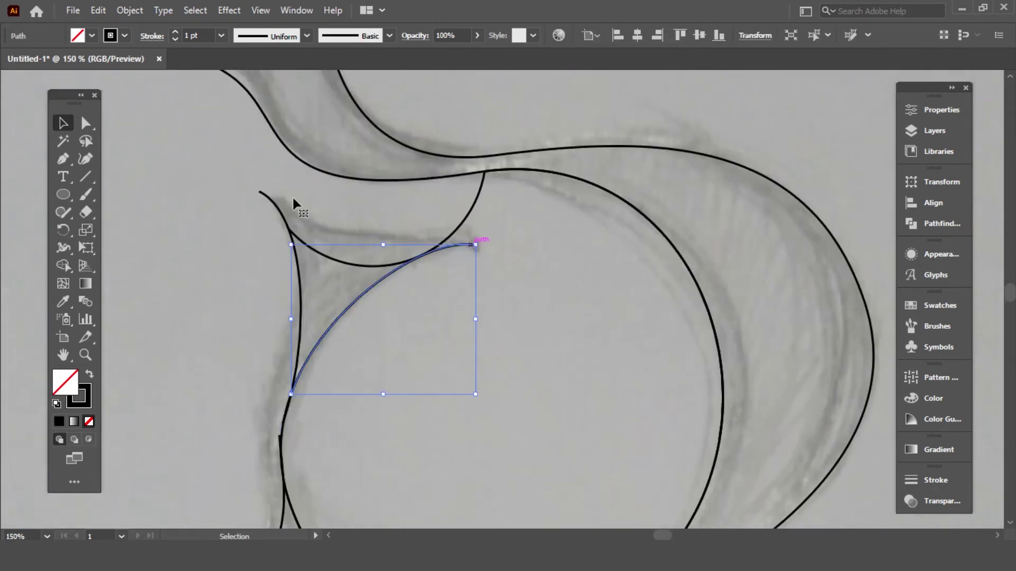
left_click(267, 195, "shift")
key("Delete")
key("ctrl+z")
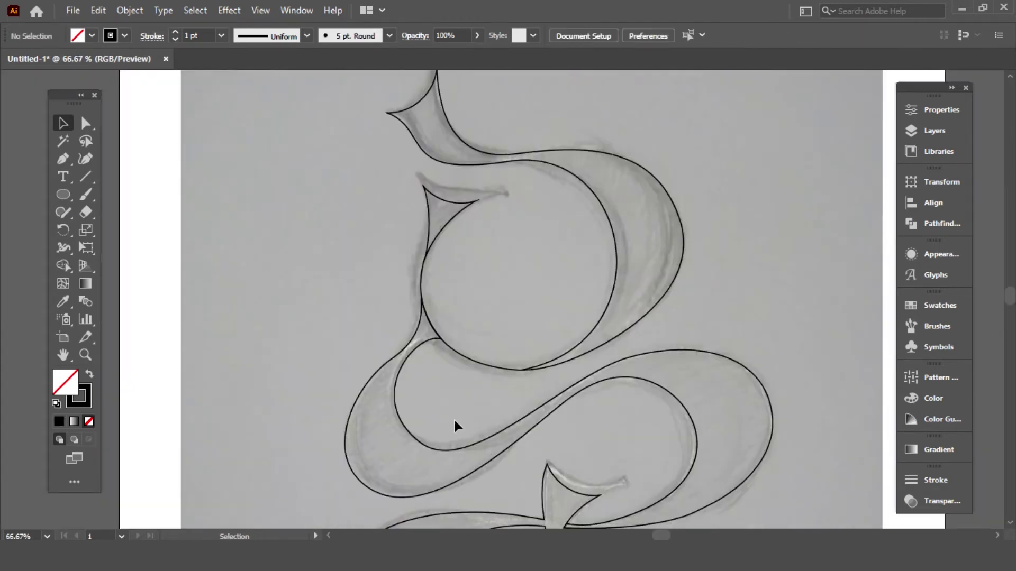
Fill the traced letter shapes with solid black and no stroke.
key("ctrl+minus")
scroll(456, 427, "down", 1)
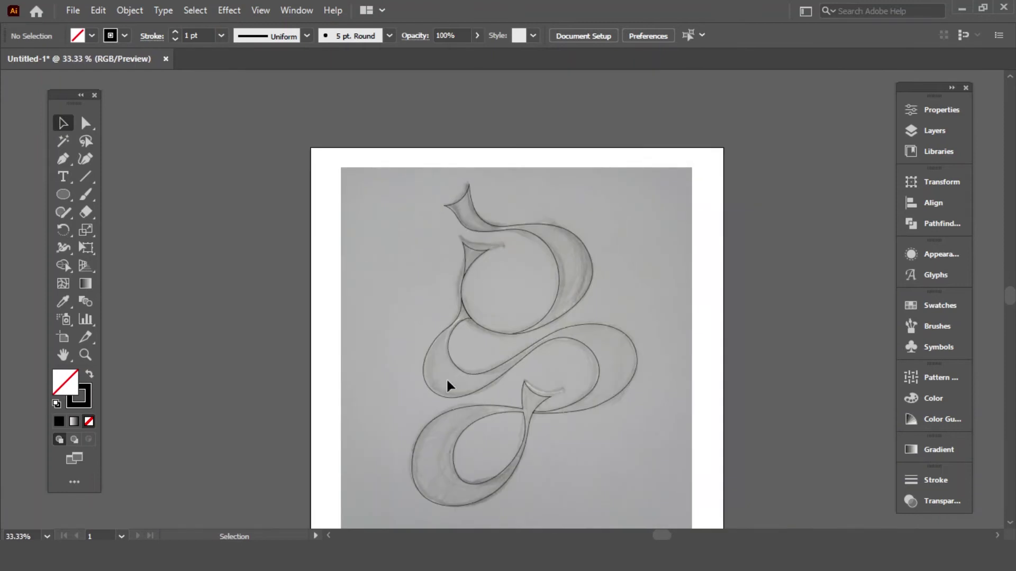
scroll(414, 306, "down", 1)
scroll(415, 308, "up", 1)
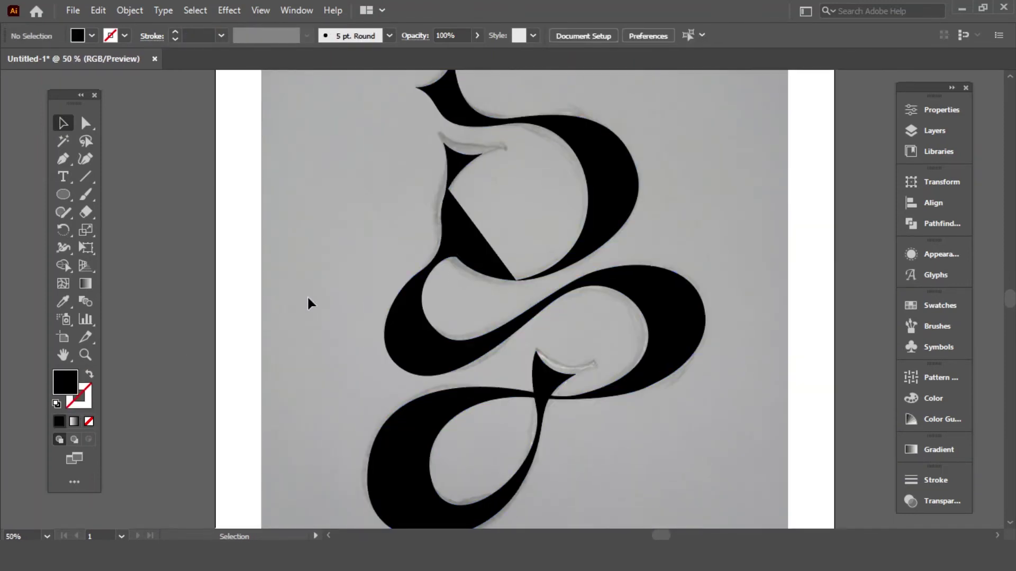
Restore the upper bowl's left arc to an unfilled black stroke.
key("ctrl+z")
key("ctrl+z")
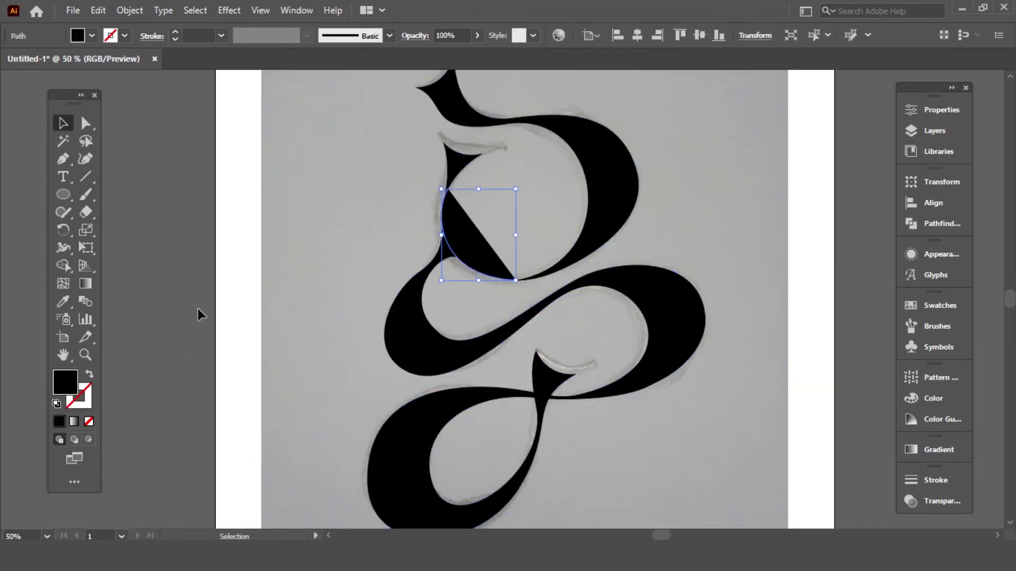
left_click(275, 296)
key("ctrl+plus")
key("ctrl+plus")
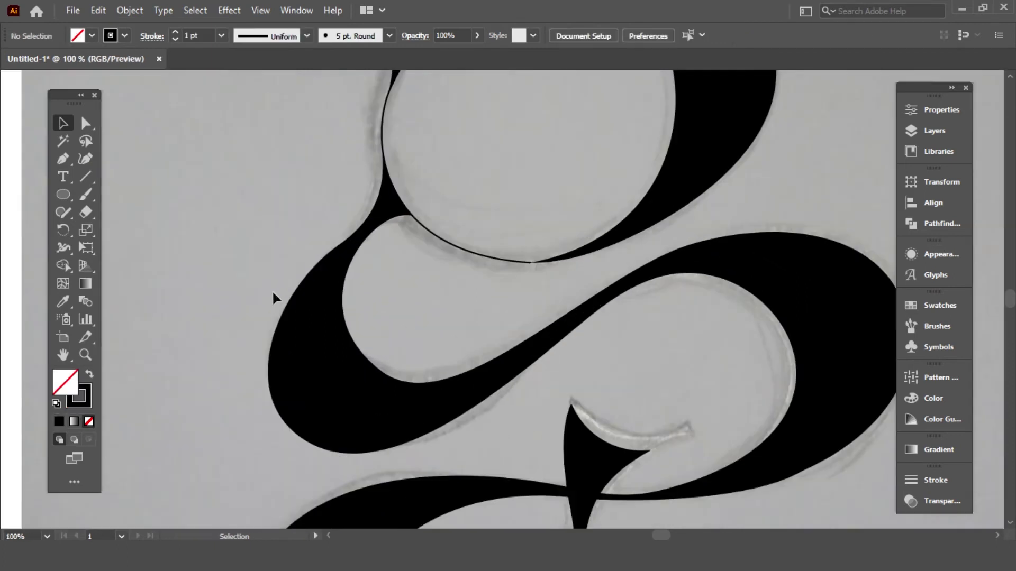
Widen the upper bowl's left arc with the Width tool to about 13.8 px near the swash junction.
left_click(382, 219)
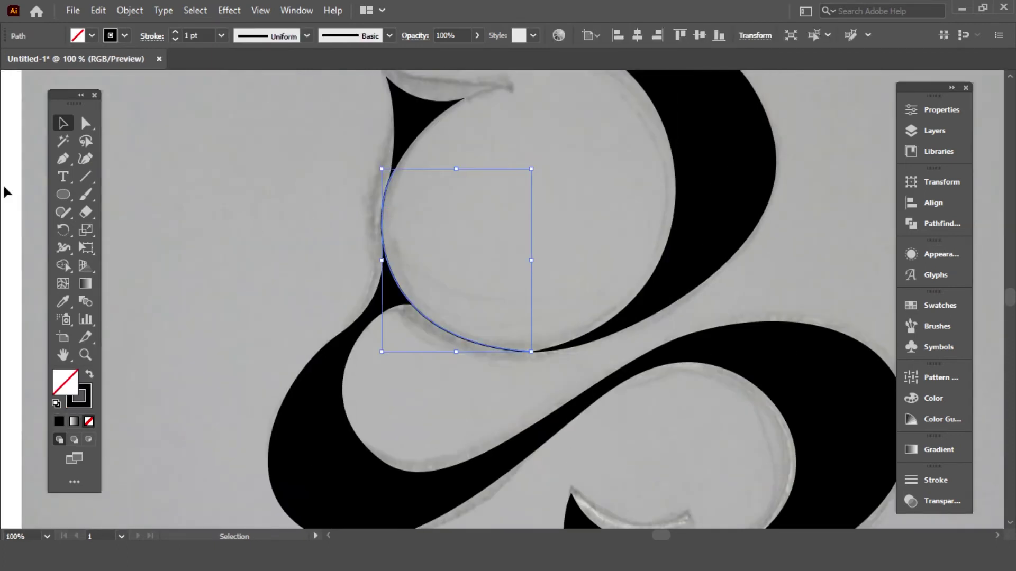
left_click(59, 255)
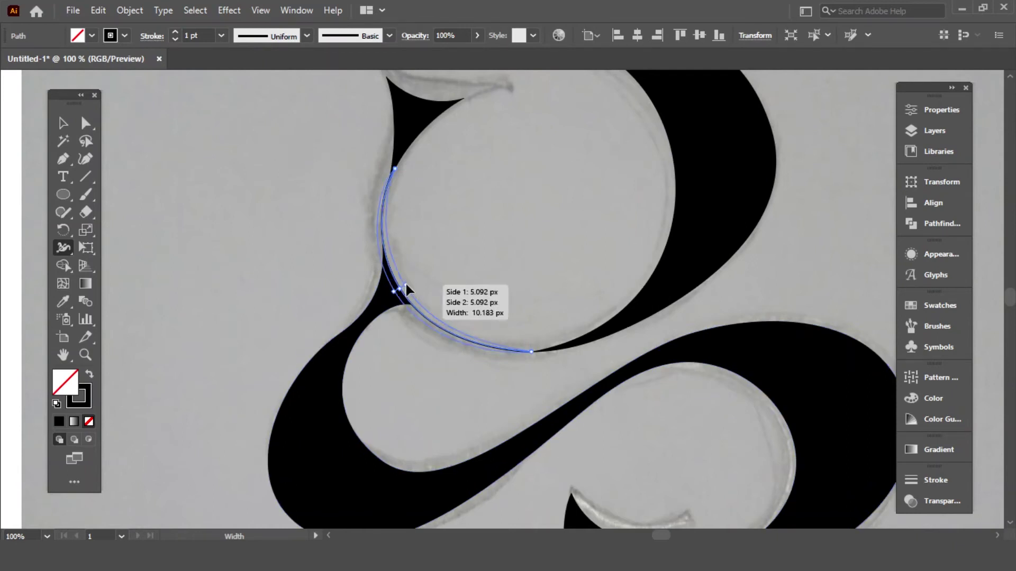
left_click_drag(405, 284, 404, 286)
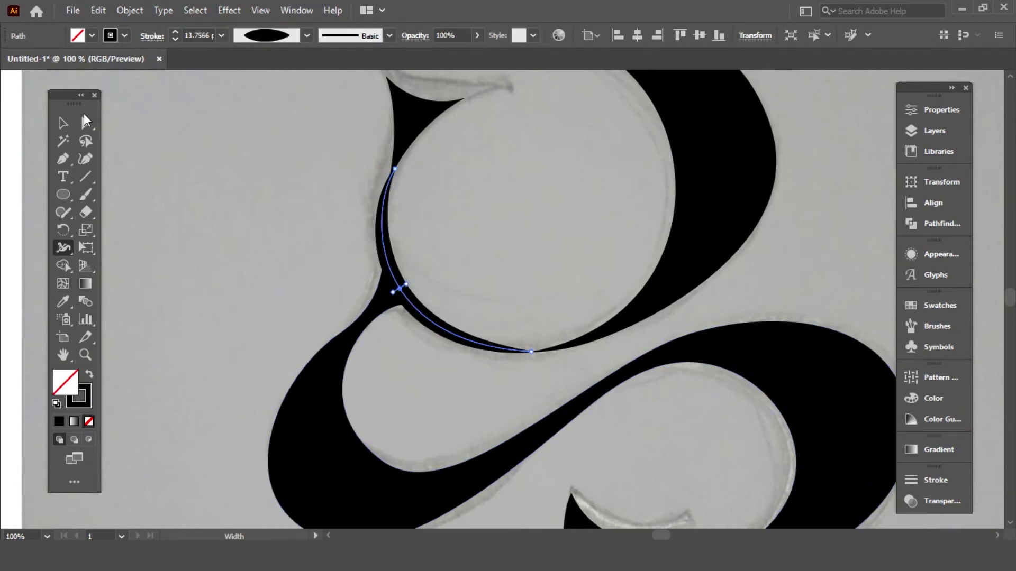
Move the upper bowl's left arc's top anchor onto the inner serif's edge and pull its handle outward to round the curve.
left_click(86, 121)
left_click(231, 204)
scroll(231, 204, "up", 3)
left_click(385, 282)
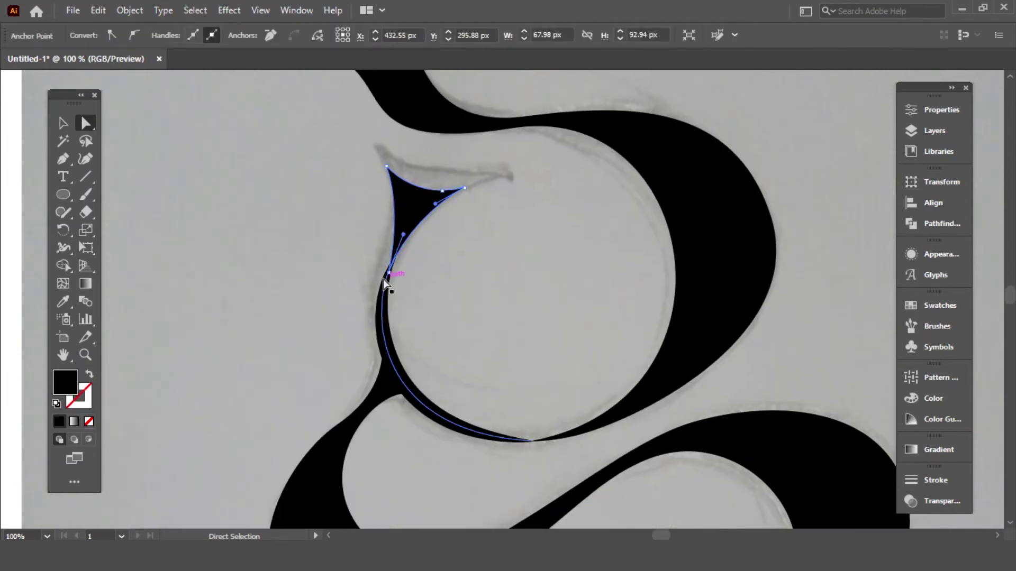
left_click(386, 282)
left_click_drag(392, 265, 417, 227)
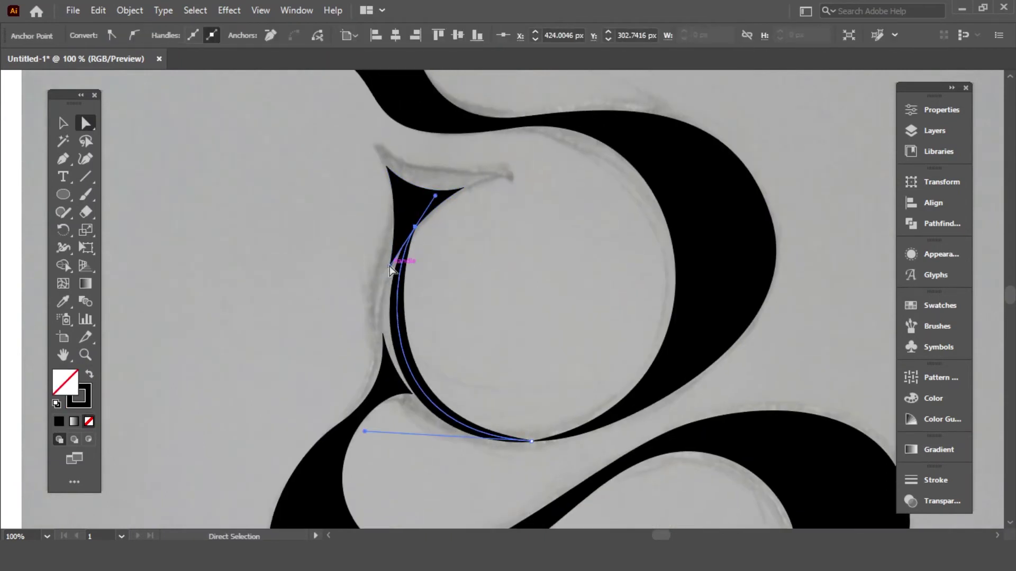
key("ctrl+plus")
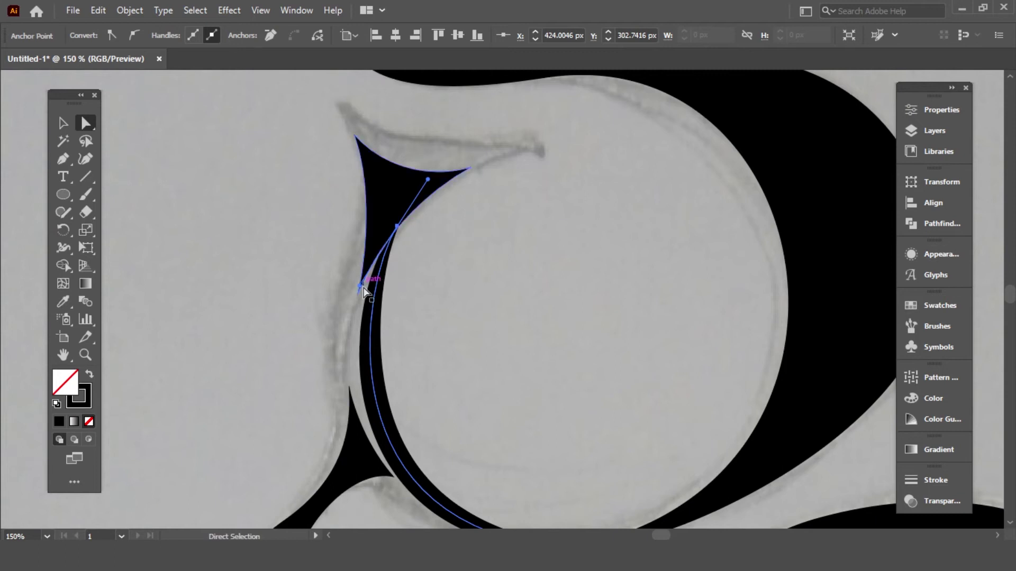
left_click_drag(365, 291, 325, 300)
scroll(326, 301, "down", 3)
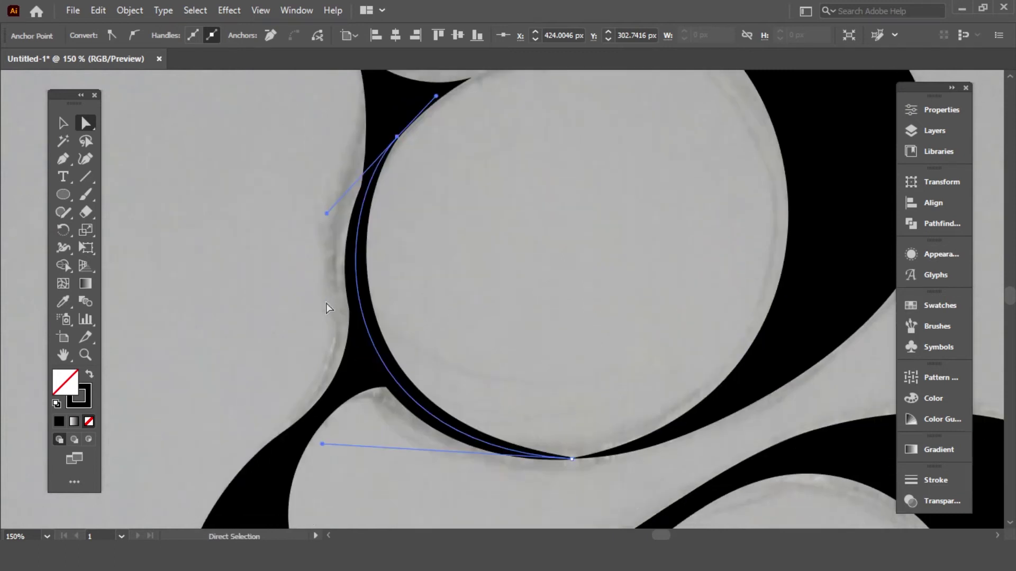
Reposition the left arc's lower anchor along the bowl's bottom tail and angle its handles to follow the tail.
left_click_drag(612, 433, 531, 409)
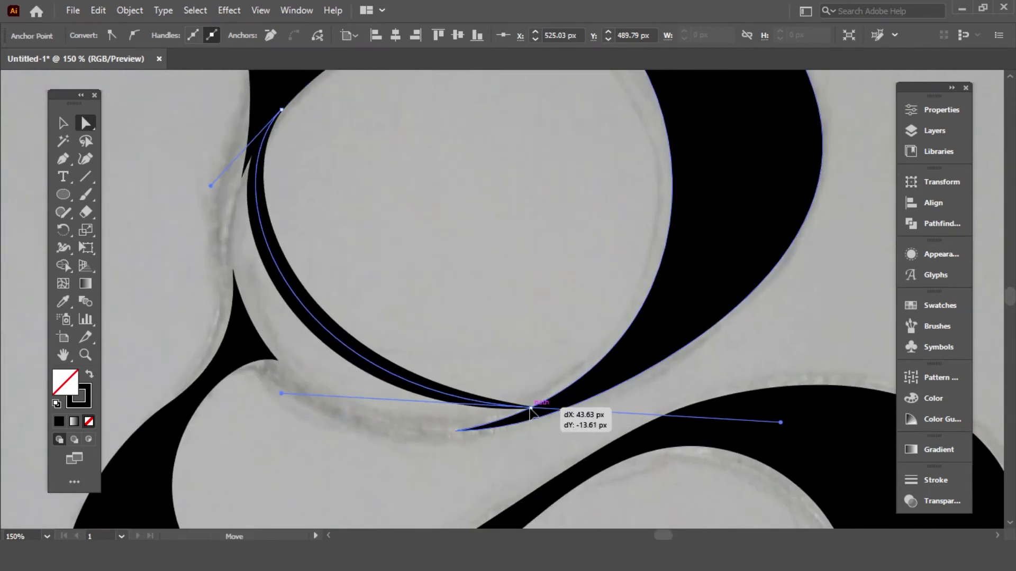
key("ctrl+minus")
scroll(317, 396, "up", 1)
left_click_drag(337, 306, 283, 367)
left_click_drag(501, 318, 493, 321)
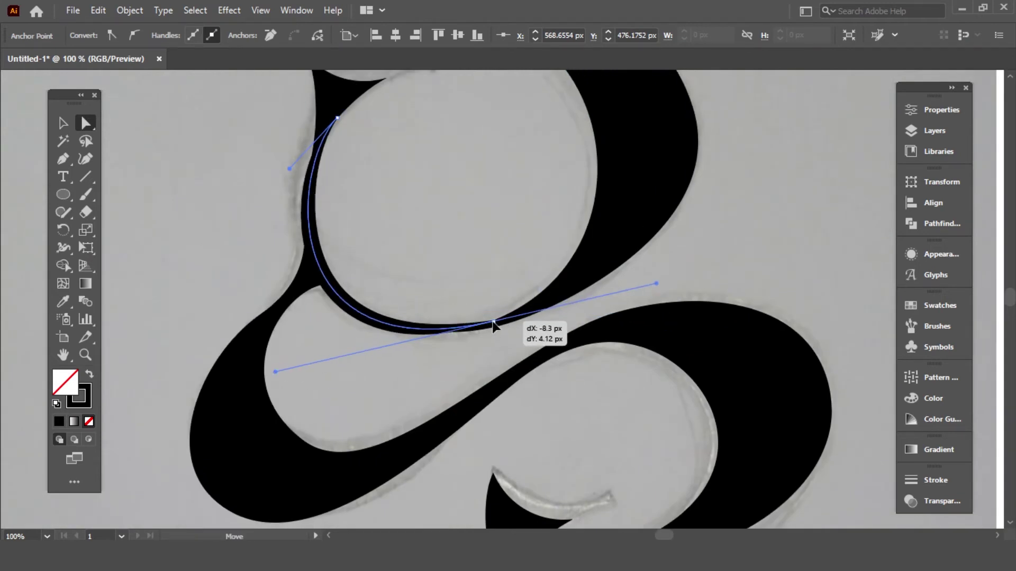
mouse_move(275, 372)
left_mouse_down()
mouse_move(297, 369)
mouse_move(289, 362)
left_mouse_up()
Narrow the left arc to about 6.3 px with the Width tool and extend its handles outward to close the gaps.
scroll(195, 288, "up", 3)
key("shift+w")
left_click_drag(325, 319, 327, 319)
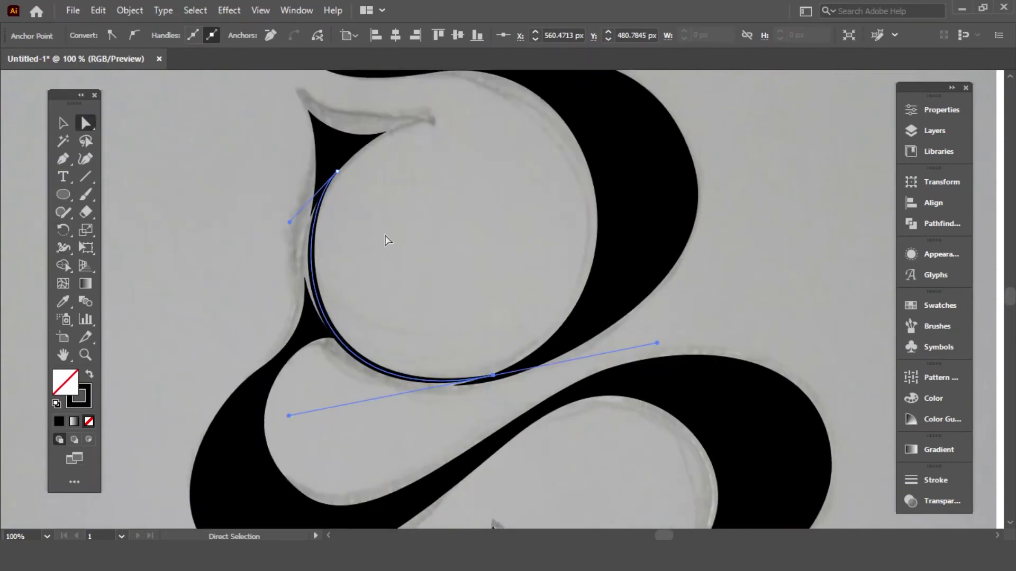
left_click_drag(290, 223, 278, 224)
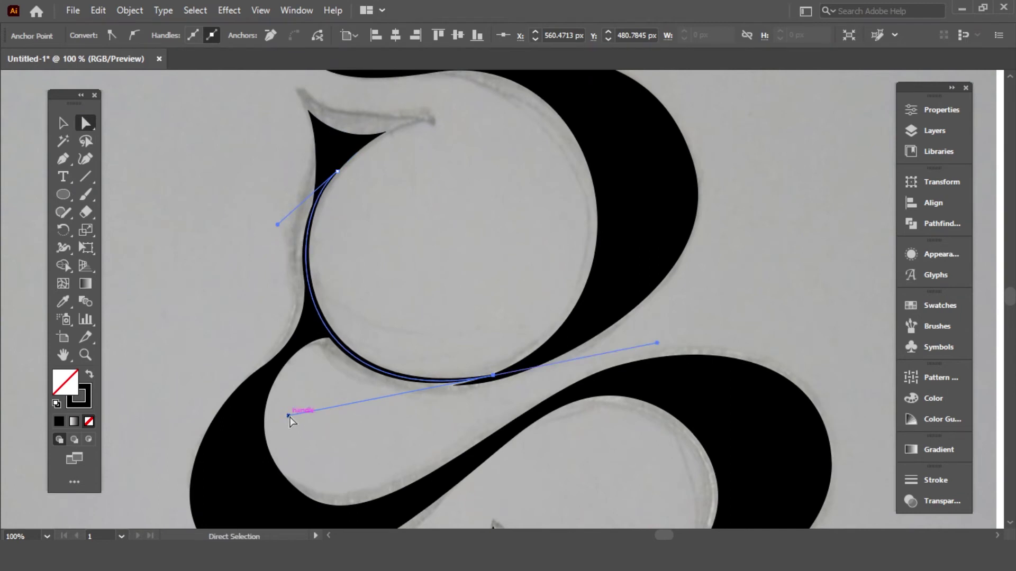
left_click_drag(288, 416, 282, 422)
Lower the arc's bottom anchor and adjust its handles so the arc blends into the bowl's tapered tail.
key("ctrl+=")
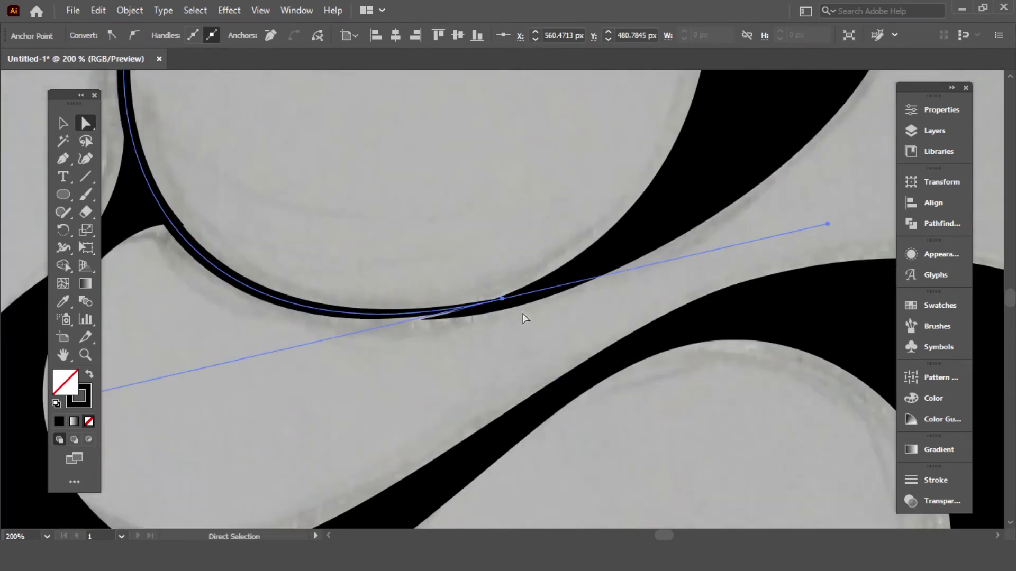
left_click_drag(502, 301, 502, 312)
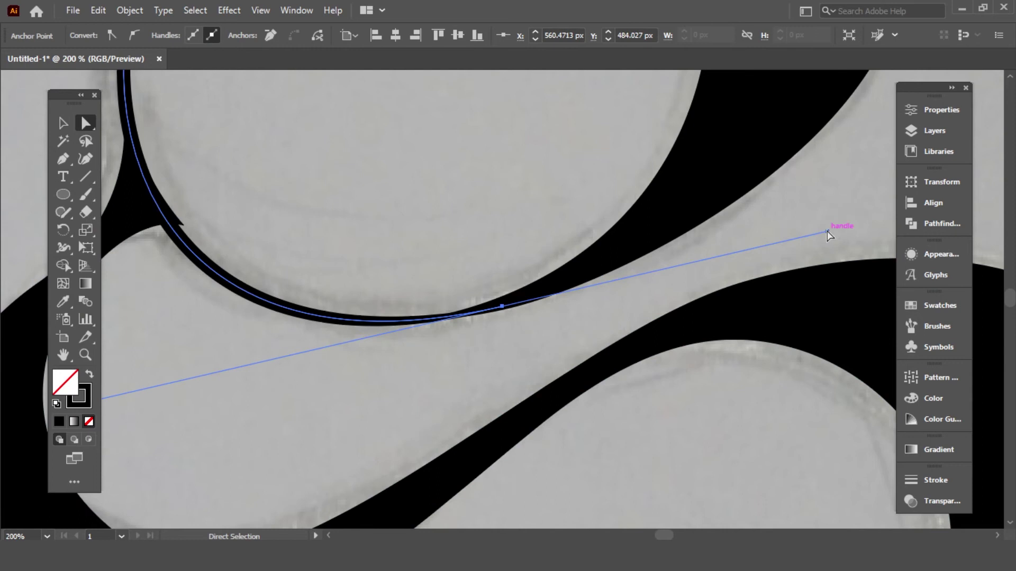
left_click_drag(827, 232, 742, 245)
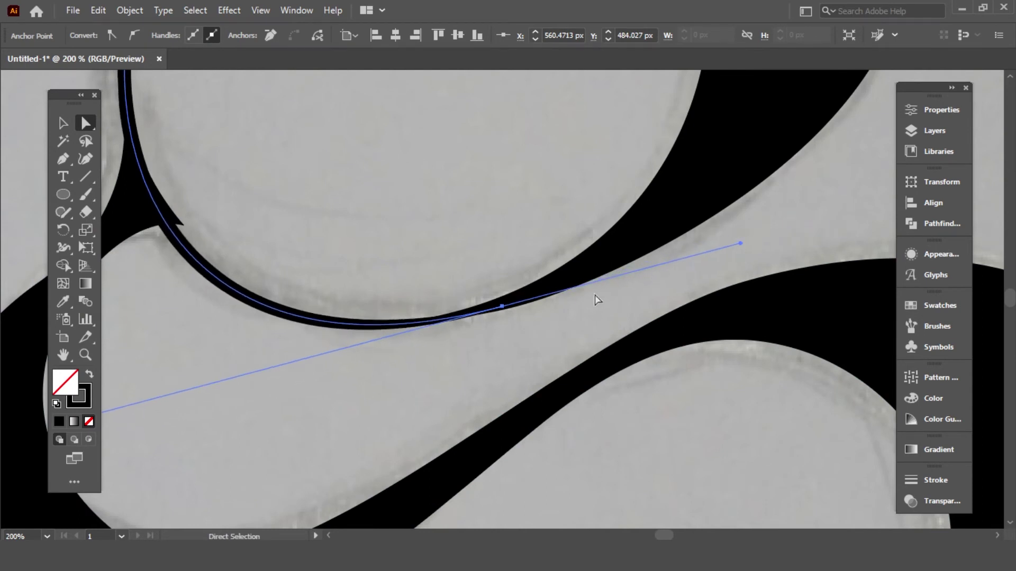
key("ctrl+minus")
left_click_drag(292, 354, 299, 344)
left_click(755, 243)
scroll(755, 244, "up", 5)
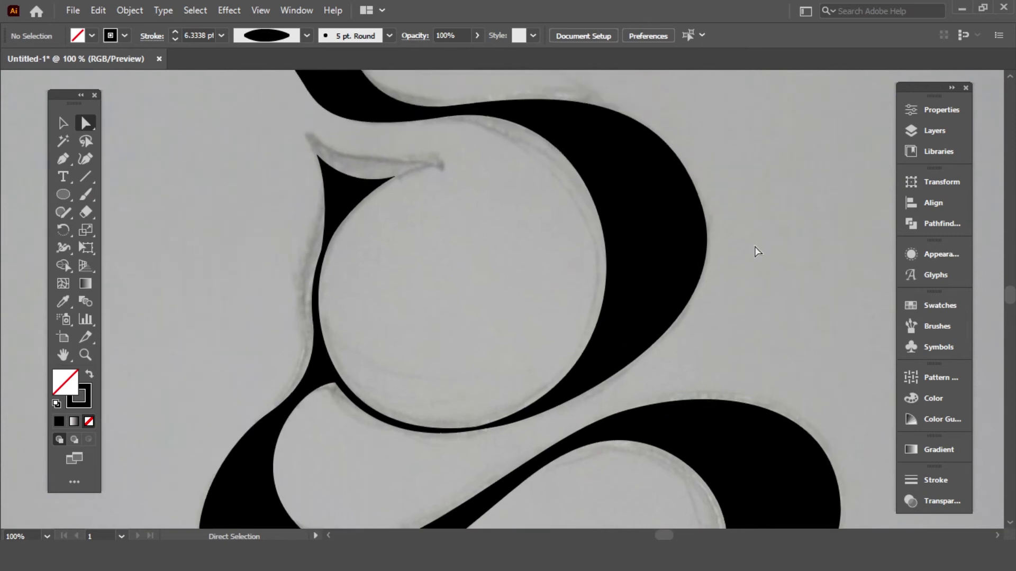
Smooth the lower swash's right-hand curve and underside with the Smooth tool.
key("ctrl+minus")
key("ctrl+minus")
scroll(737, 214, "down", 2)
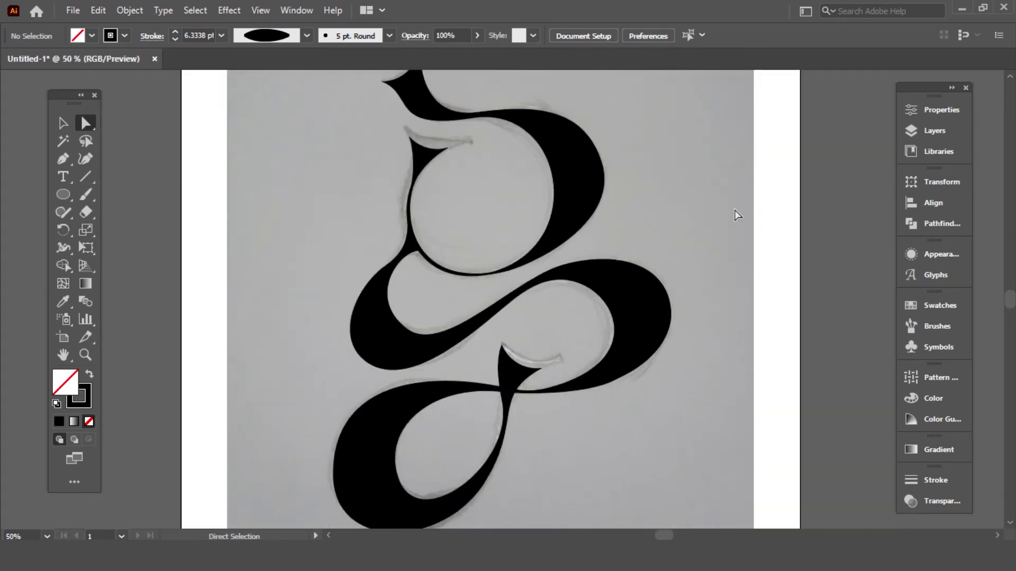
left_click(655, 337)
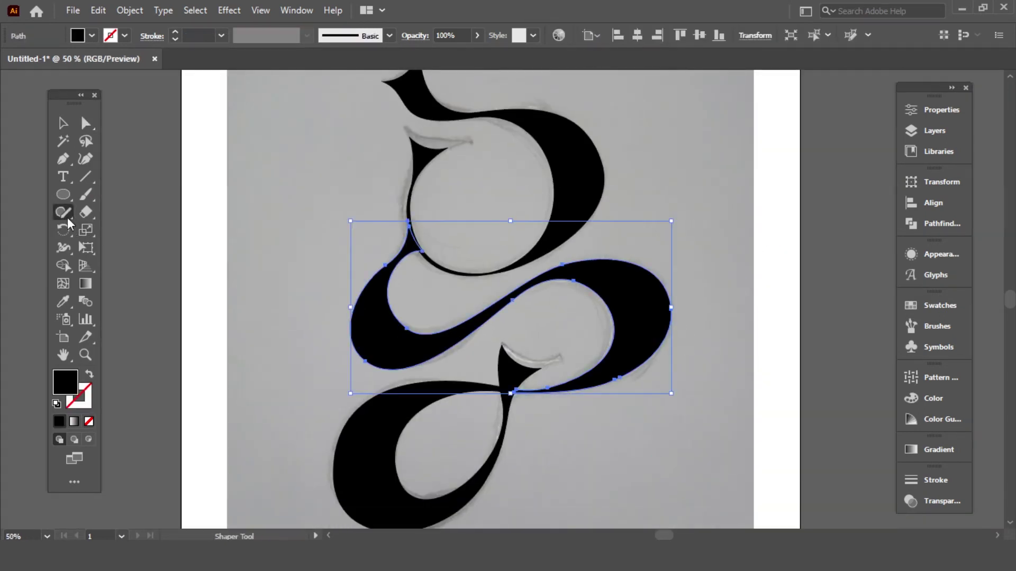
left_click_drag(63, 211, 113, 249)
left_click(636, 369, "ctrl")
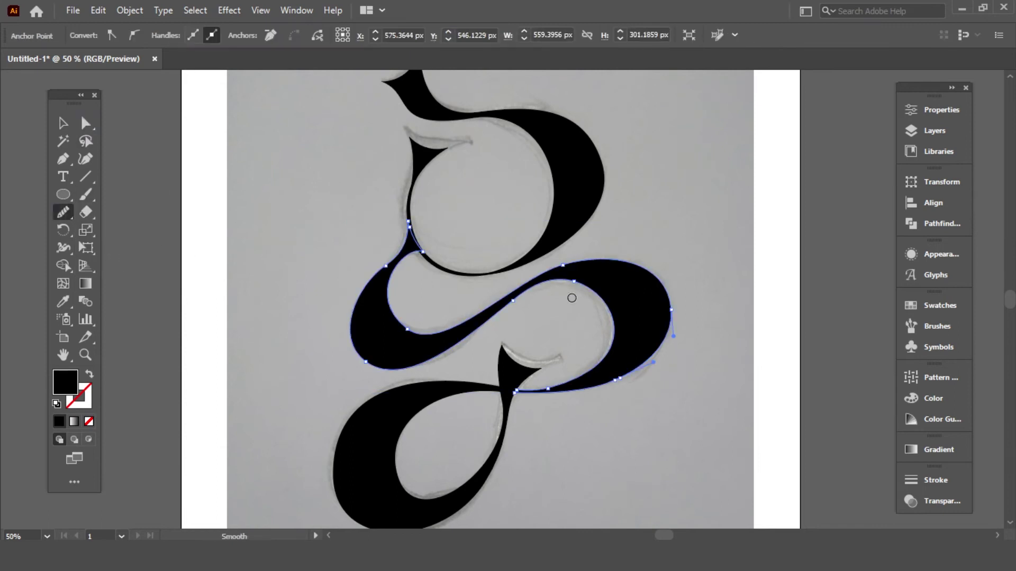
key("ctrl+plus")
key("ctrl+plus")
left_click_drag(431, 356, 374, 409)
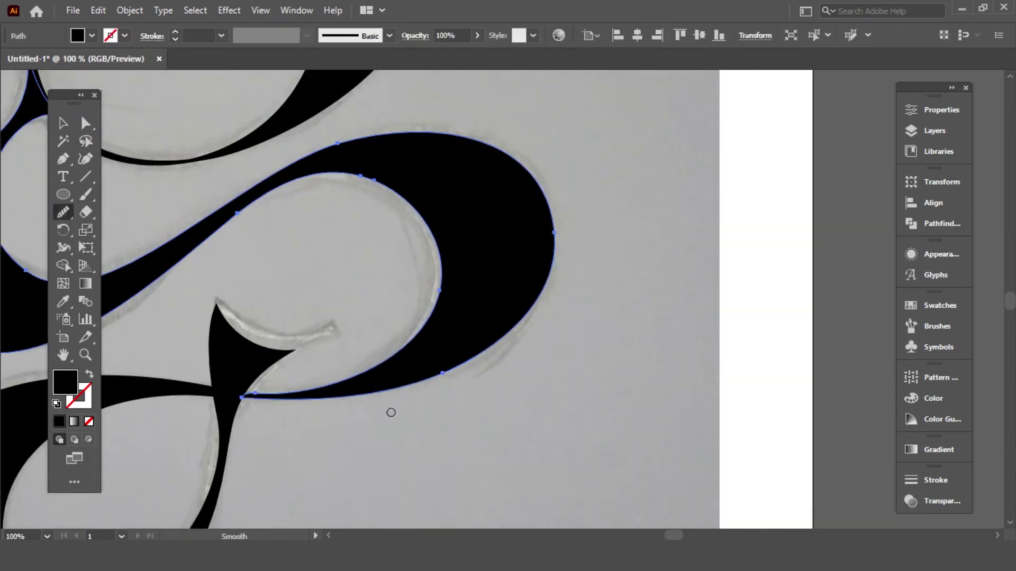
left_click_drag(364, 351, 759, 265)
Inspect the lower loop's outline and compare the whole traced letter with the sketch.
left_click(85, 123)
left_click(265, 255)
scroll(265, 255, "down", 3)
left_click(620, 289)
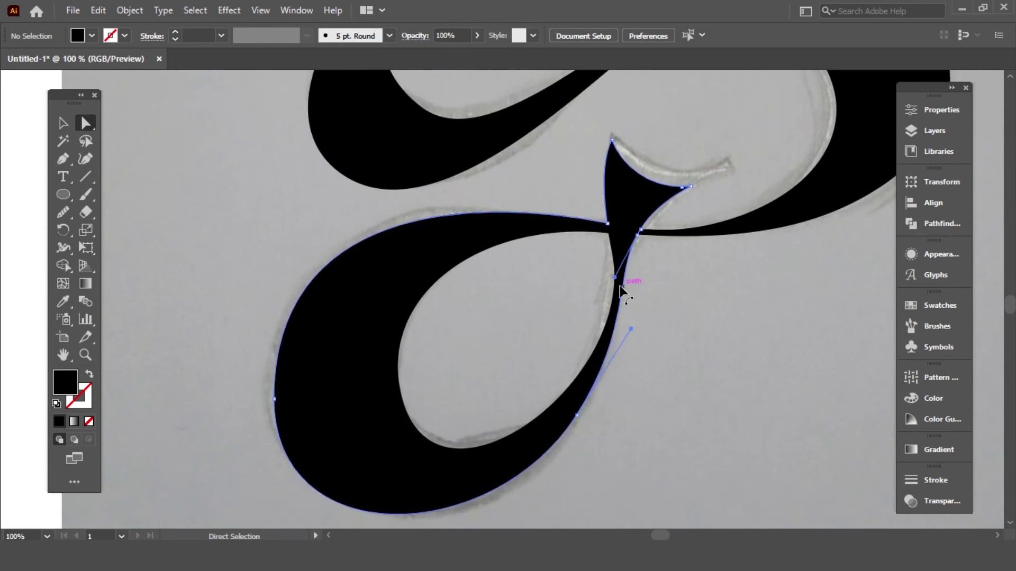
left_click(691, 388)
scroll(691, 389, "up", 8)
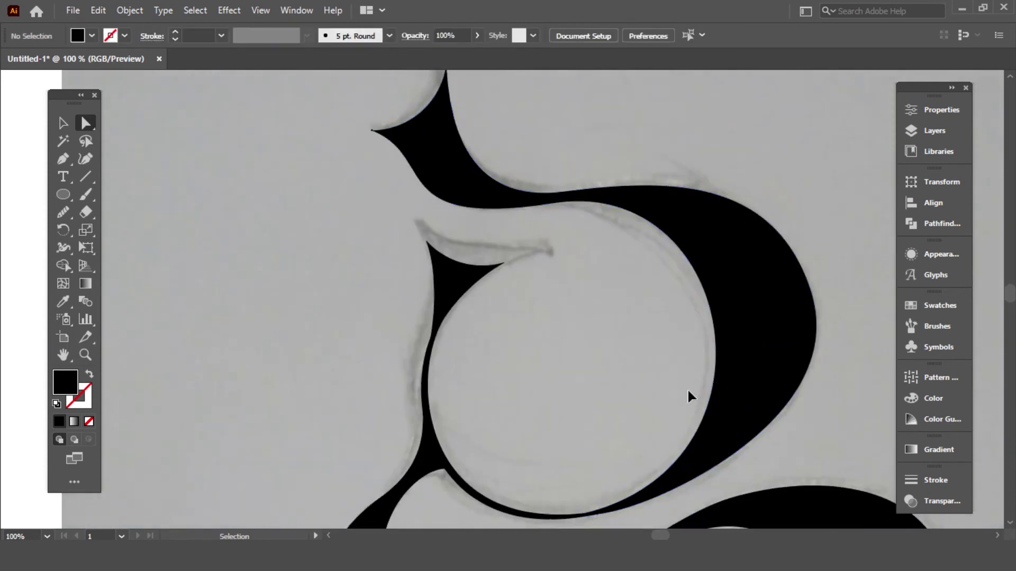
key("ctrl+minus")
key("ctrl+minus")
key("ctrl+minus")
Duplicate the complete traced letter onto the second artboard.
key("m")
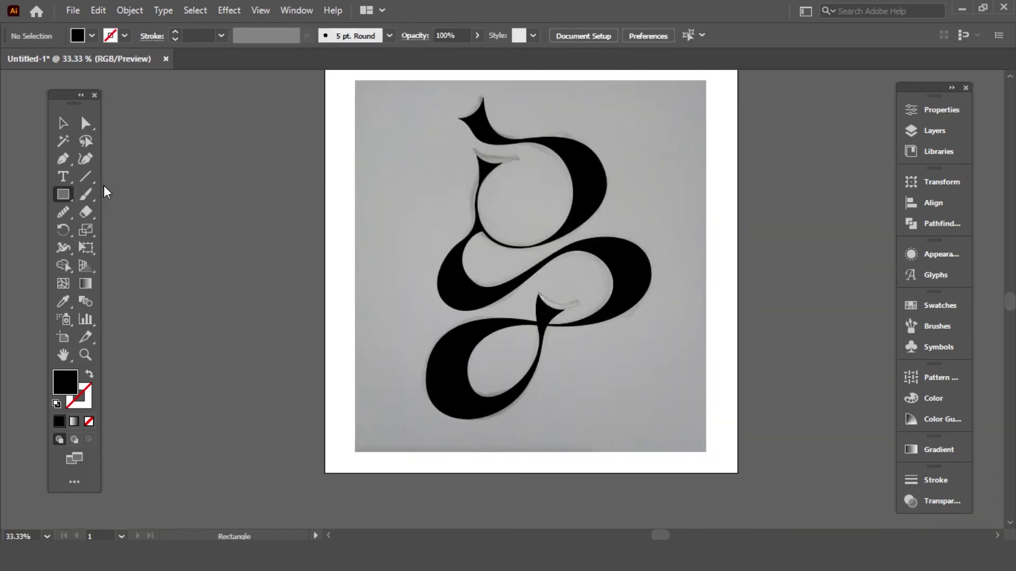
key("ctrl+minus")
key("ctrl+minus")
key("v")
left_click_drag(308, 263, 527, 263)
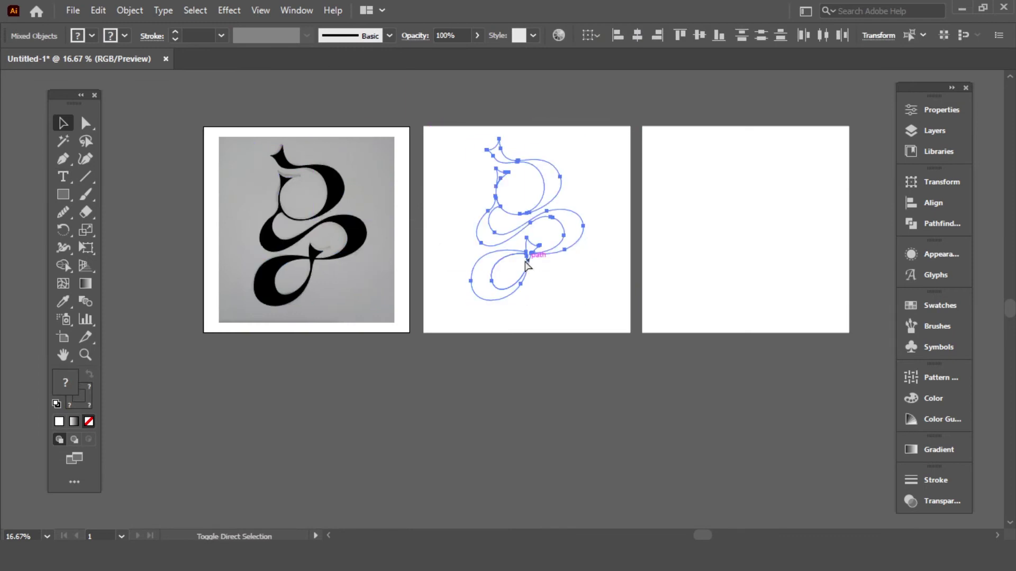
key("ctrl+plus")
key("ctrl+plus")
scroll(574, 227, "down", 3)
left_click_drag(583, 197, 586, 202)
left_click(586, 418)
left_click(560, 423)
key("ctrl+z")
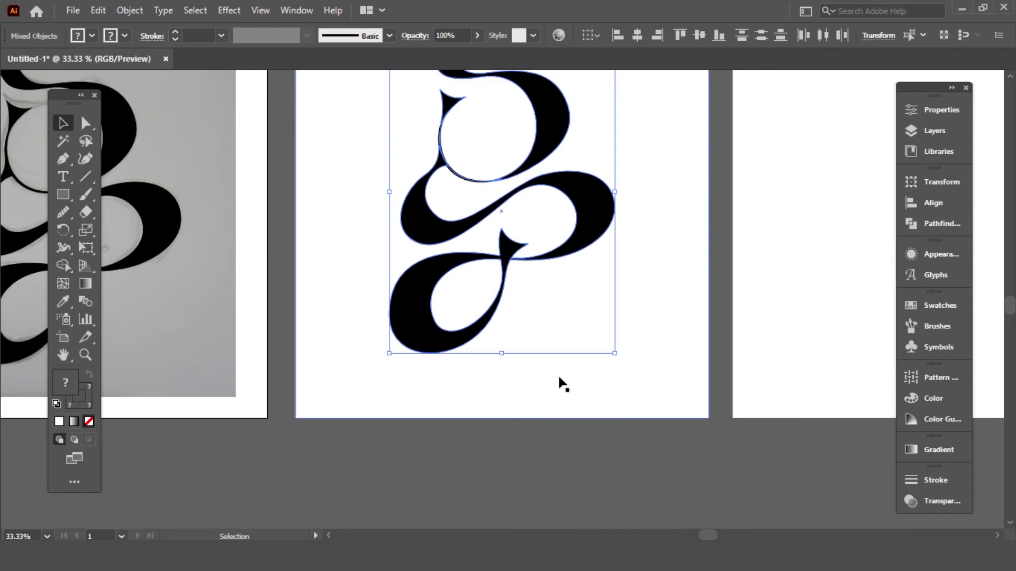
Expand the duplicated letter's strokes and fills into plain shapes, and shift the letter slightly right and down.
left_click(130, 10)
left_click(214, 197)
left_click(129, 10)
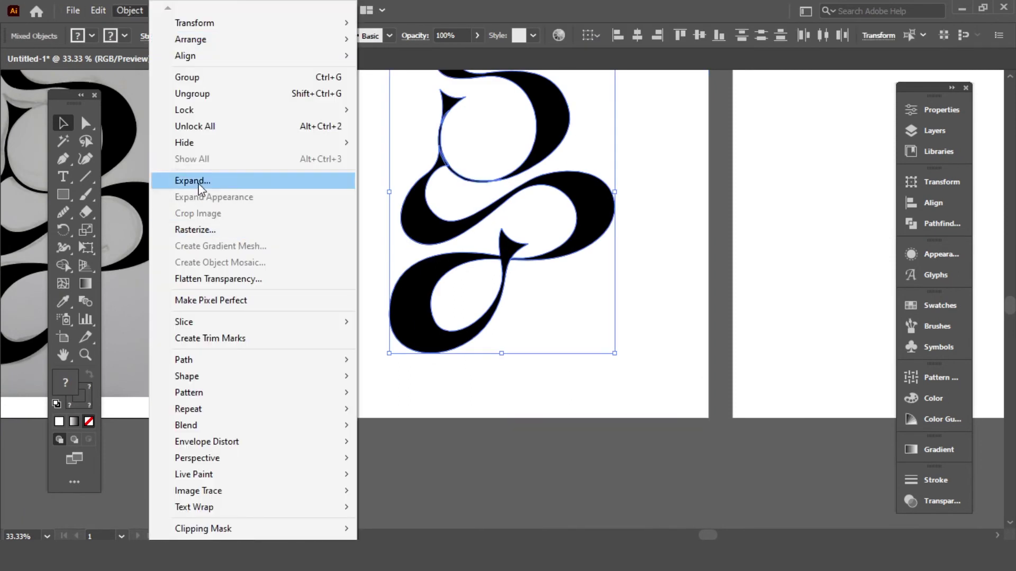
left_click(199, 183)
left_click(487, 389)
left_click_drag(588, 213, 601, 224)
left_click(667, 433)
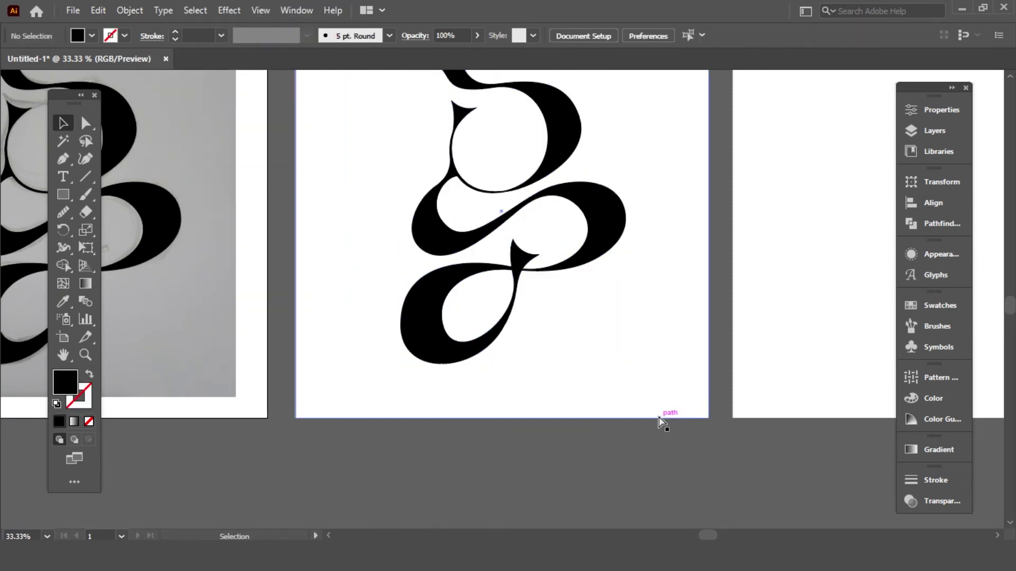
Reshape the hooked tip of the lower swash at the loop crossing by pulling its end handle up into the serif.
key("ctrl+equal")
key("ctrl+equal")
key("ctrl+equal")
key("ctrl+equal")
key("ctrl+equal")
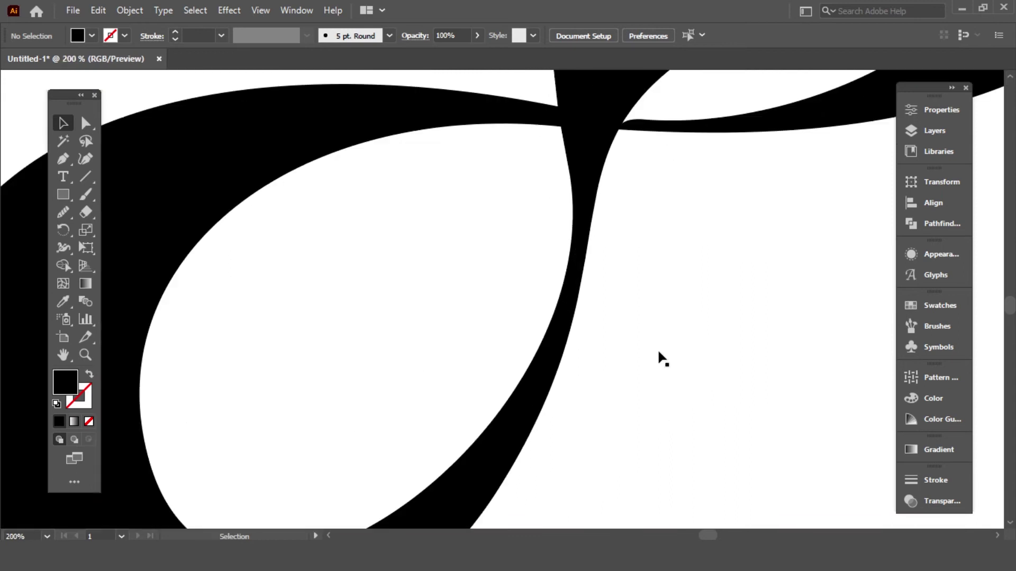
left_click_drag(619, 252, 508, 381)
key("ctrl+equal")
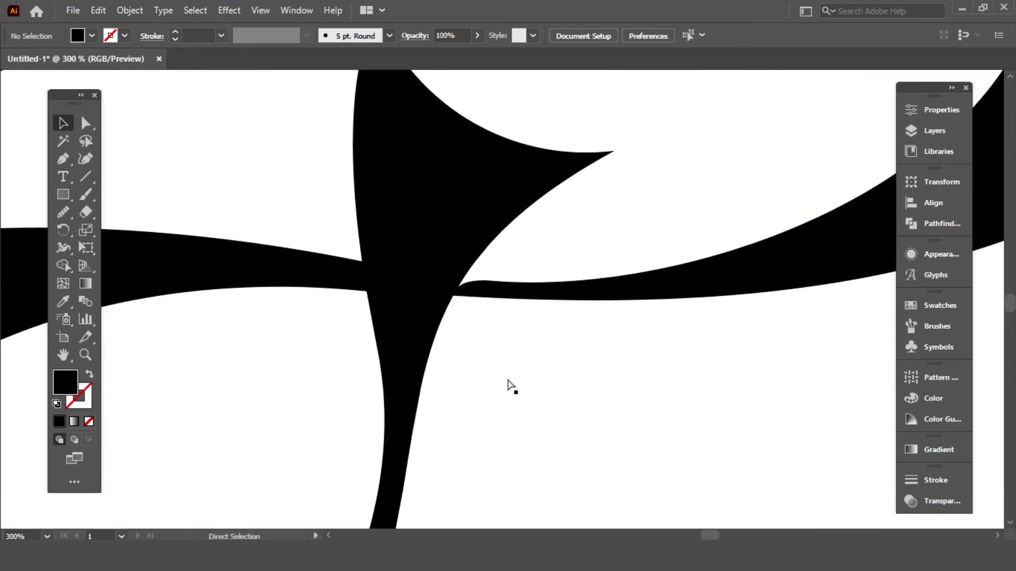
key("ctrl+equal")
key("ctrl+equal")
key("ctrl+equal")
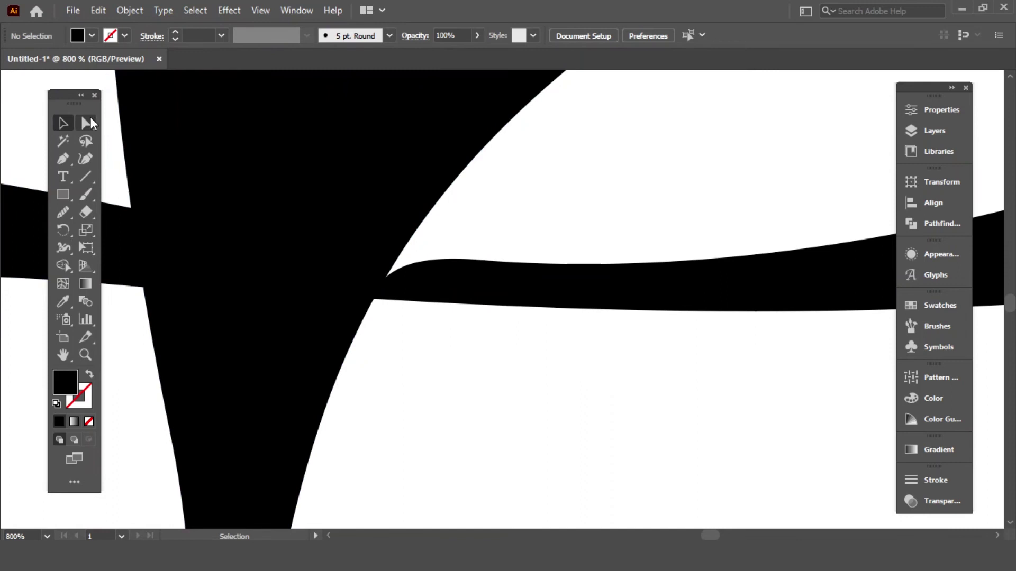
left_click(448, 270)
left_click(476, 261)
left_click_drag(385, 256, 366, 240)
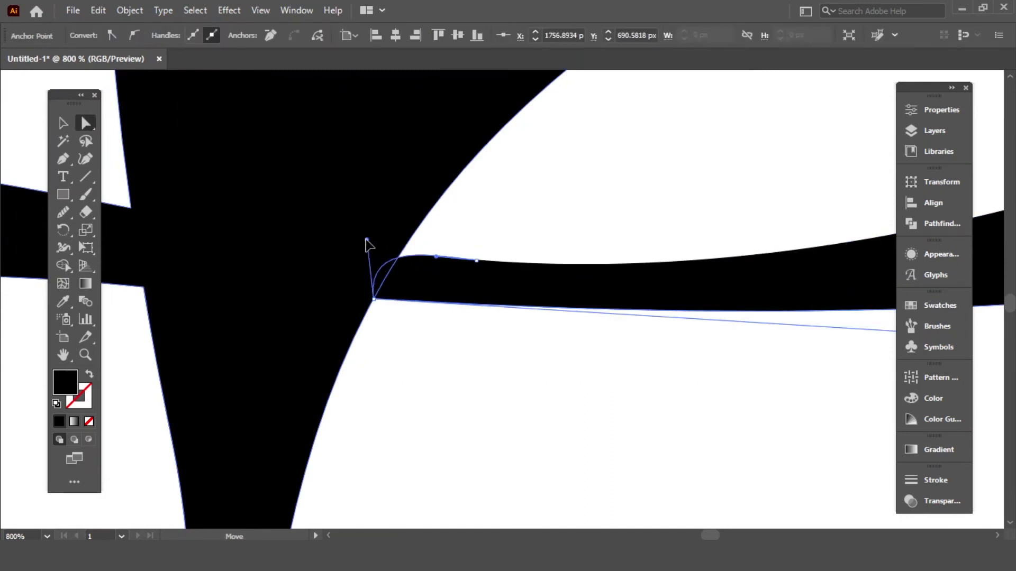
Refine the swash tip's curve handles so its upper edge meets the serif smoothly without the hook.
left_click(422, 330)
left_click(432, 283)
left_click(476, 260)
left_click_drag(436, 257, 425, 262)
left_click(489, 326)
key("ctrl+shift+z")
left_click_drag(348, 235, 321, 252)
left_click(464, 340)
Draw a closed Pen patch bridging the crossing, curving from the lower loop's upper edge to the swash's inner edge.
scroll(465, 344, "down", 8)
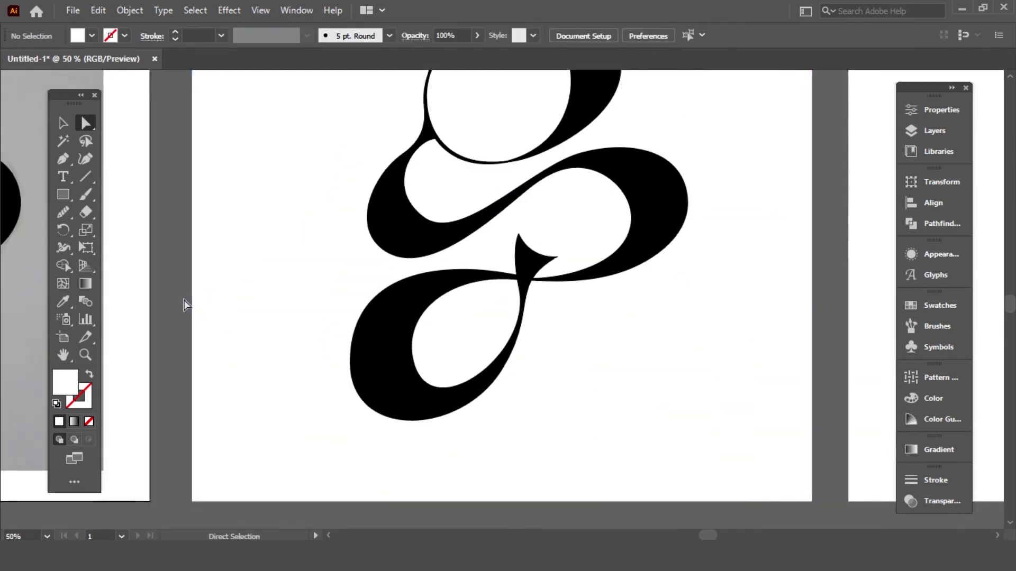
key("ctrl+equal")
key("ctrl+equal")
key("ctrl+equal")
key("ctrl+equal")
left_click_drag(318, 265, 126, 297)
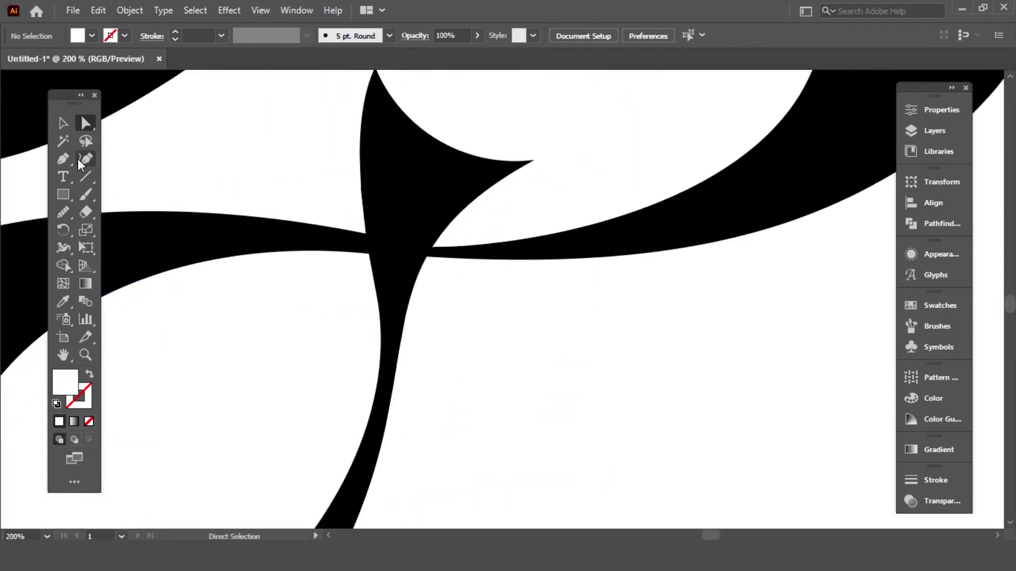
left_click(65, 159)
left_click_drag(310, 225, 373, 236)
key("ctrl+minus")
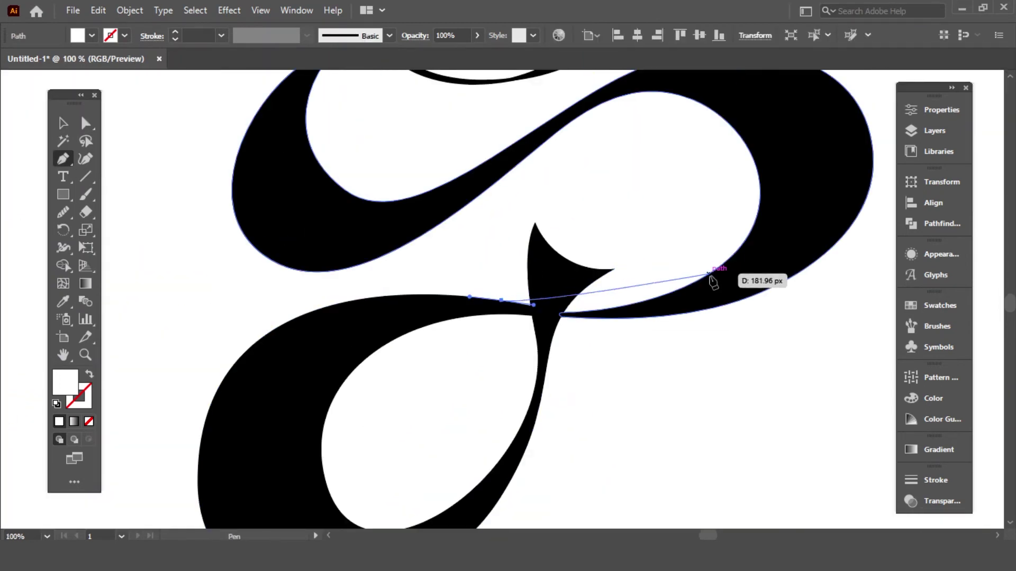
left_click_drag(708, 274, 791, 222)
left_click_drag(708, 274, 699, 272)
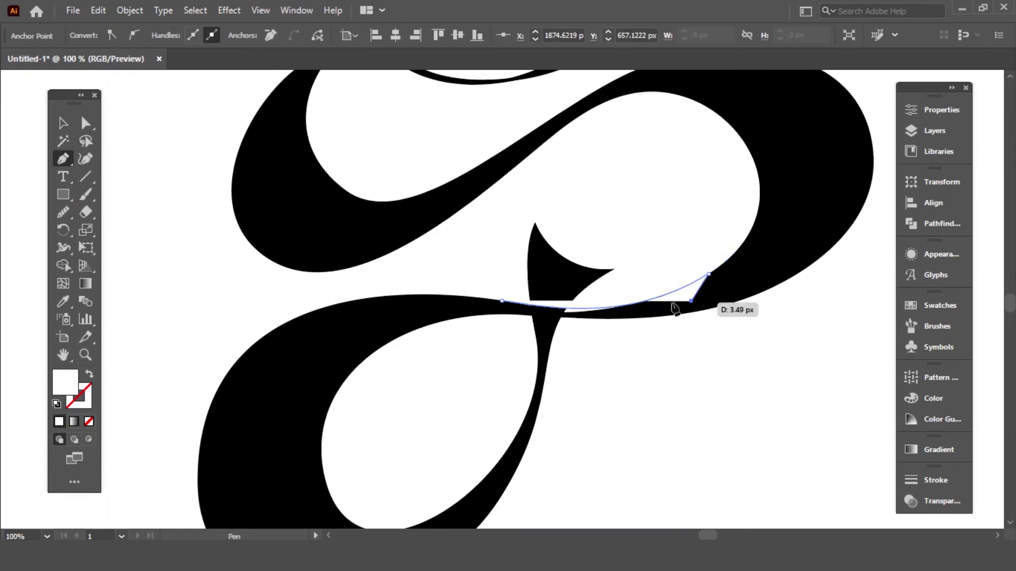
left_click(608, 313)
Fill the new patch with the letter's black using the Eyedropper.
left_click(64, 302)
left_click(259, 222)
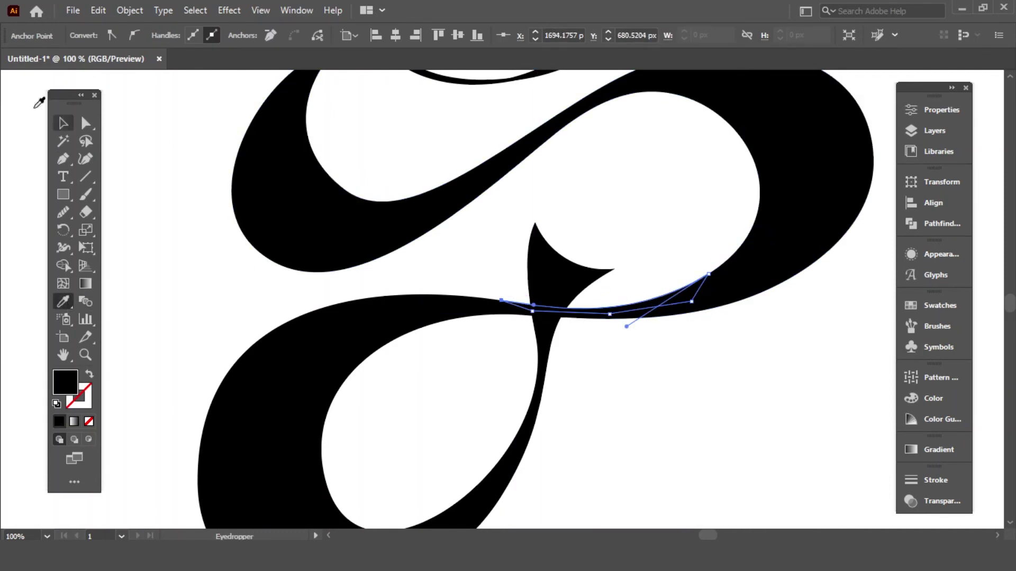
left_click(63, 123)
left_click(200, 217)
Unite the black patch with the lower swash using Pathfinder.
left_click(608, 310)
left_click(755, 270, "shift")
left_click(938, 223)
left_click(668, 225)
left_click(556, 283)
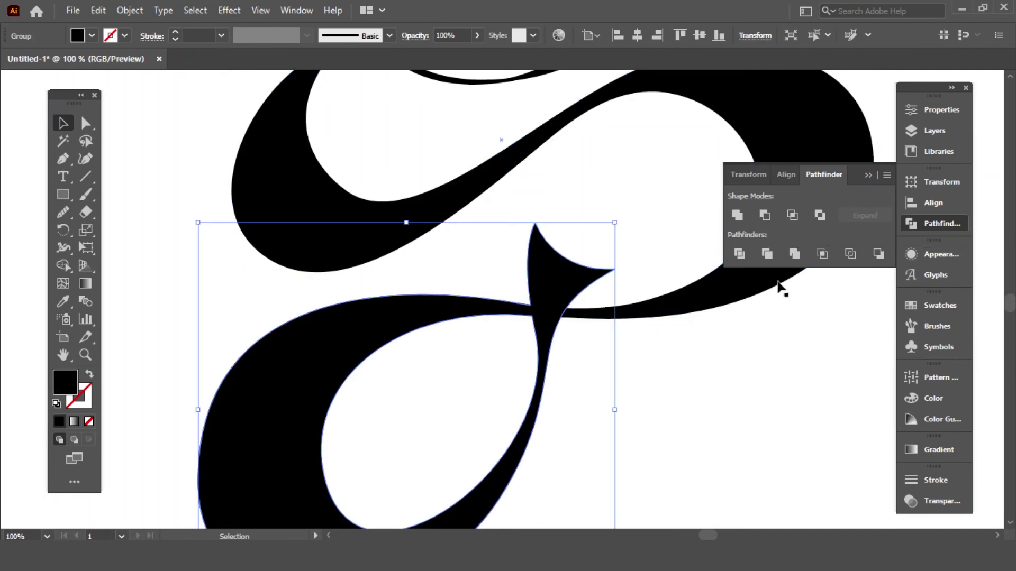
left_click(868, 175)
Review the cleaned-up black letter as a whole beside the original sketch on the artboards.
scroll(841, 268, "up", 1)
left_click(878, 123)
key("ctrl+minus")
key("ctrl+minus")
key("ctrl+minus")
scroll(724, 259, "down", 1)
left_click(414, 469)
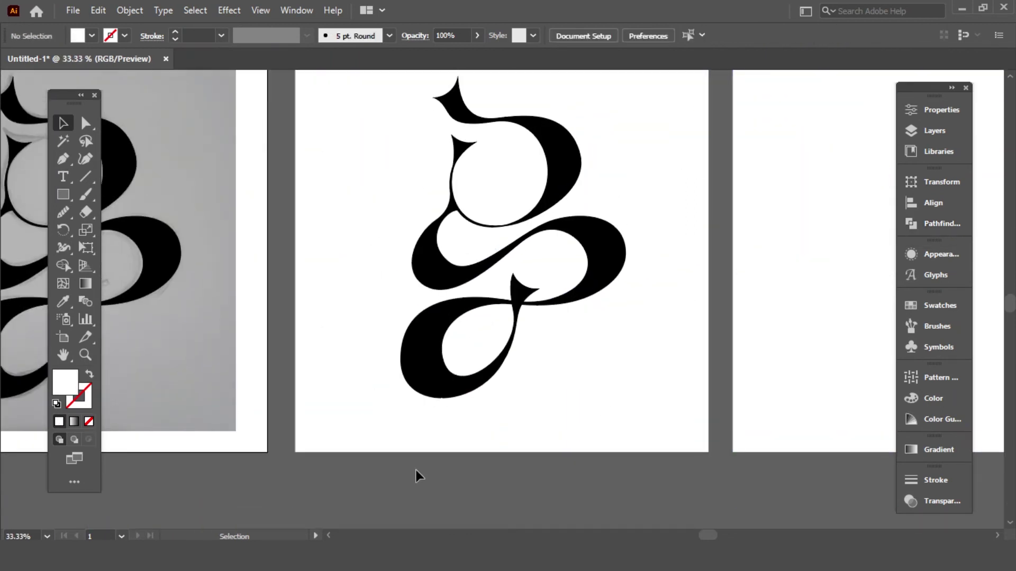
key("ctrl+minus")
key("ctrl+minus")
left_click(464, 177)
left_click(574, 405)
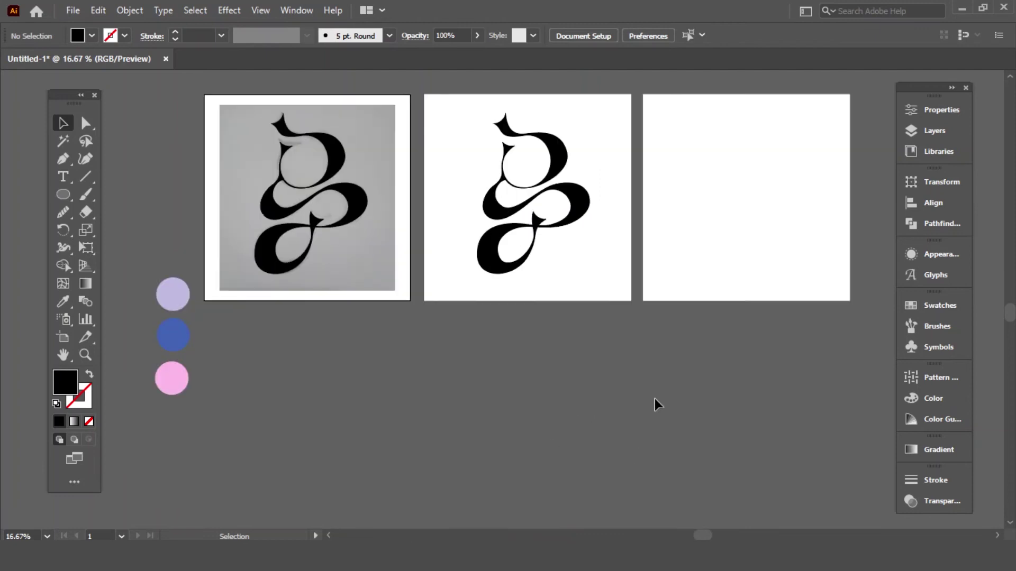
Fill the empty third square with the letter's black using the Eyedropper.
left_click_drag(655, 401, 579, 461)
left_click_drag(421, 317, 422, 318)
left_click(566, 403)
left_click(598, 338)
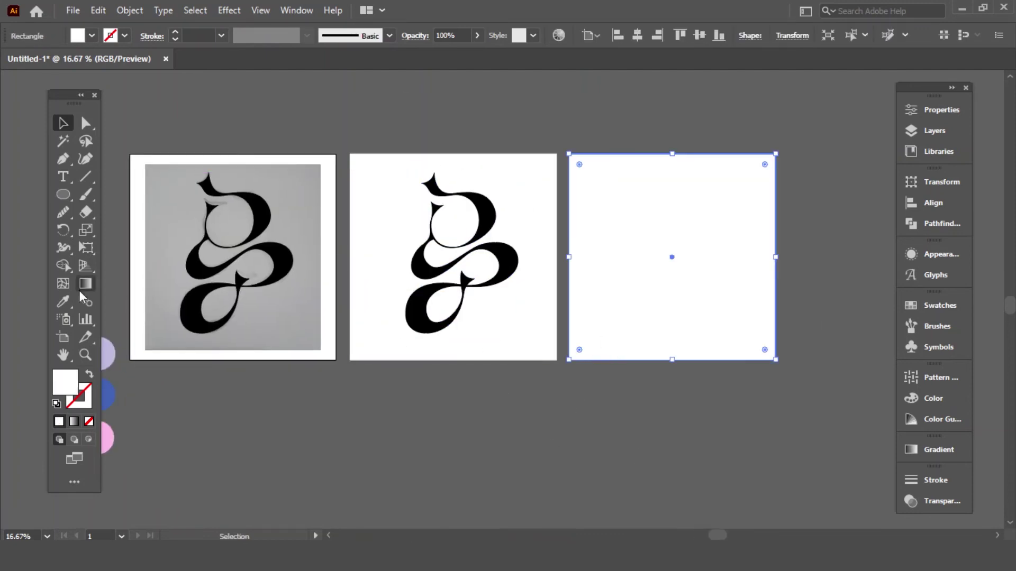
left_click(63, 301)
left_click(418, 265)
left_click(63, 123)
left_click(529, 397)
Copy the letter onto the black square and fill the copy with white using the Eyedropper.
left_click_drag(508, 266, 728, 271)
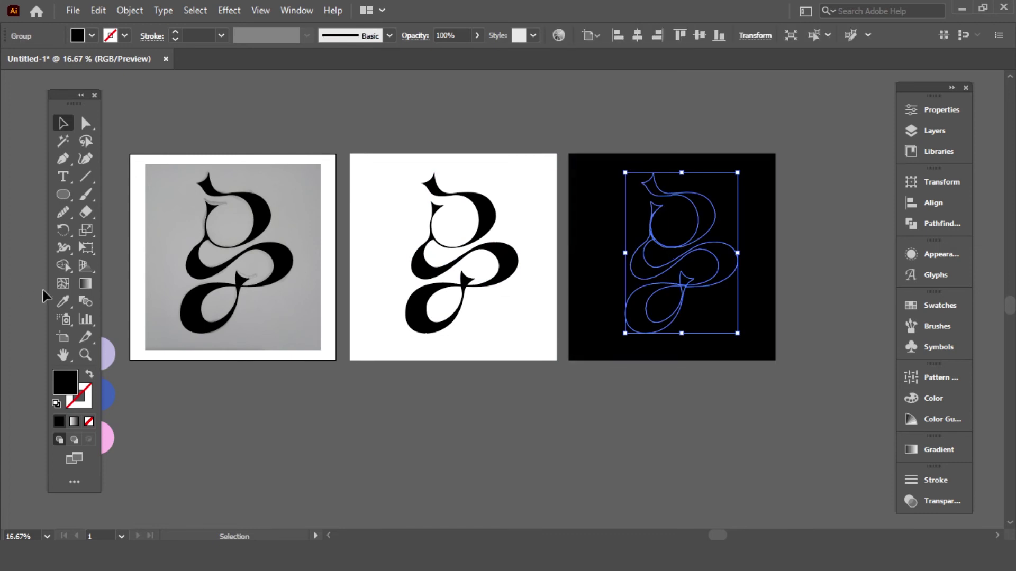
left_click(63, 302)
left_click(435, 258)
left_click(60, 123)
left_click(117, 135)
Add a second row of three evenly spaced white squares below the first row by duplicating a background square.
scroll(442, 329, "down", 7)
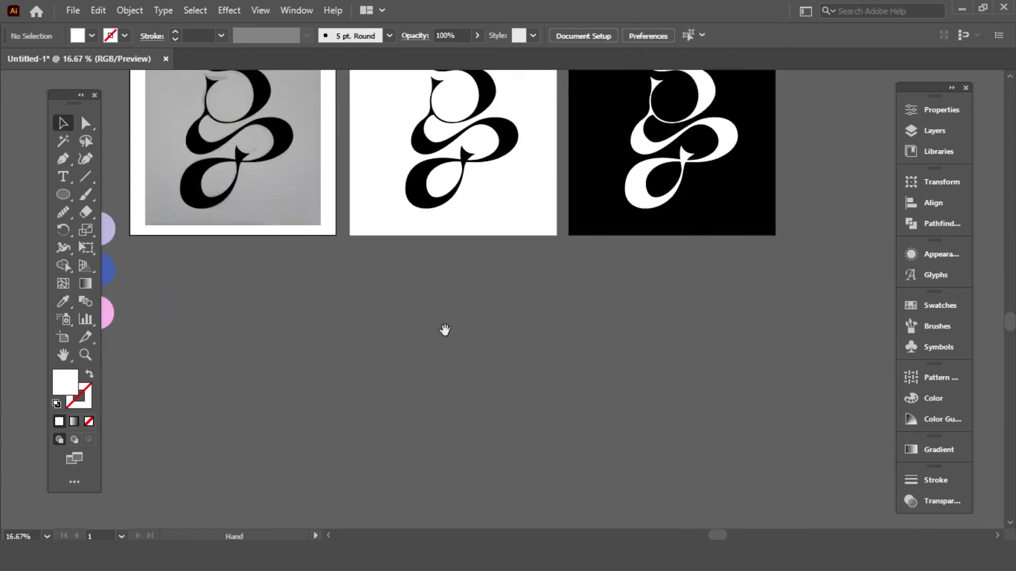
left_click_drag(444, 330, 541, 301)
left_click_drag(606, 205, 428, 470)
left_click_drag(406, 401, 633, 391)
key("ctrl+d")
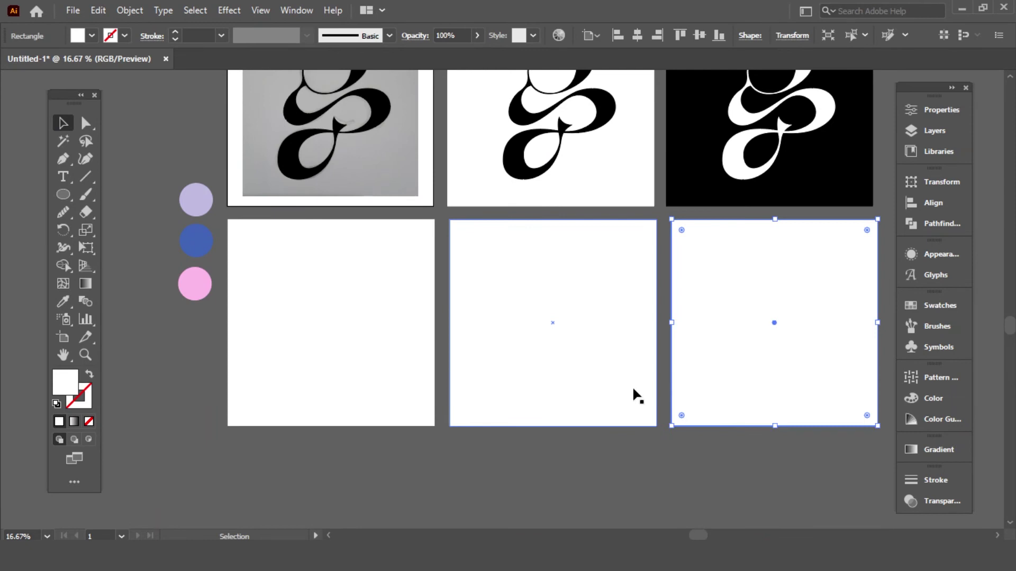
left_click(603, 457)
key("space")
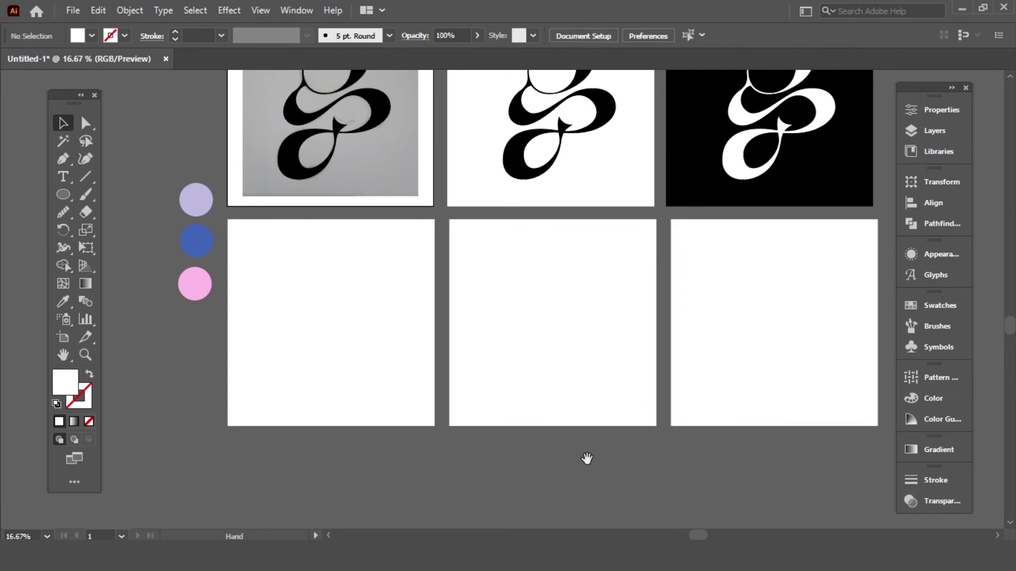
Fill the first square of the second row with the pink swatch circle's colour using the Eyedropper.
left_click_drag(588, 458, 632, 460)
left_click(419, 356)
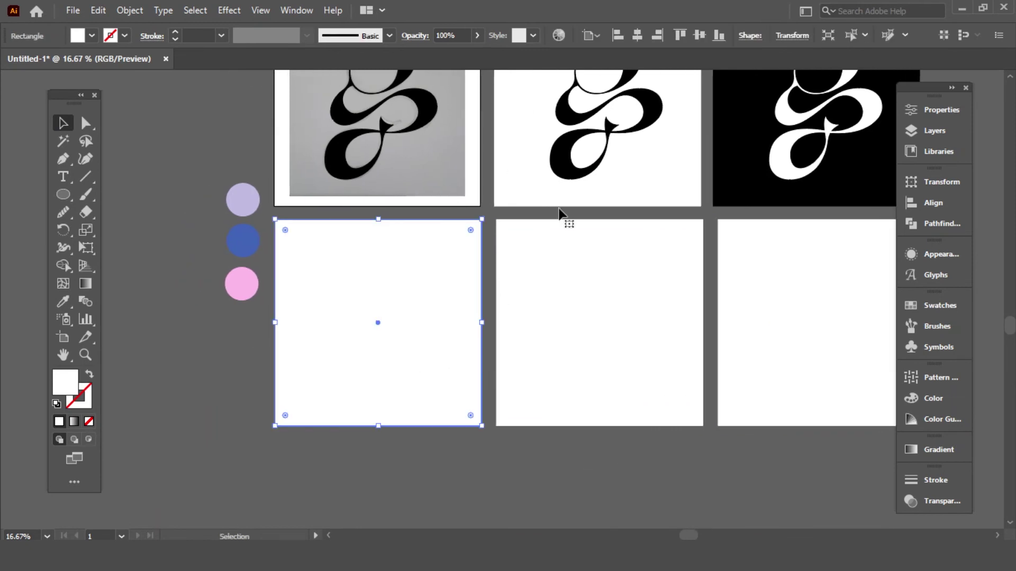
left_click(63, 303)
left_click(242, 284)
Copy the black letter onto the pink square and recolour it with the blue swatch circle's colour.
left_click_drag(571, 169, 348, 387)
key("i")
left_click(243, 240)
key("v")
left_click(142, 283)
Copy the blue letter onto the second row's middle square and fill that square with the swatch blue.
left_click_drag(483, 435, 353, 426)
left_click_drag(304, 329, 523, 328)
left_click(542, 436)
left_click(541, 412)
left_click(63, 301)
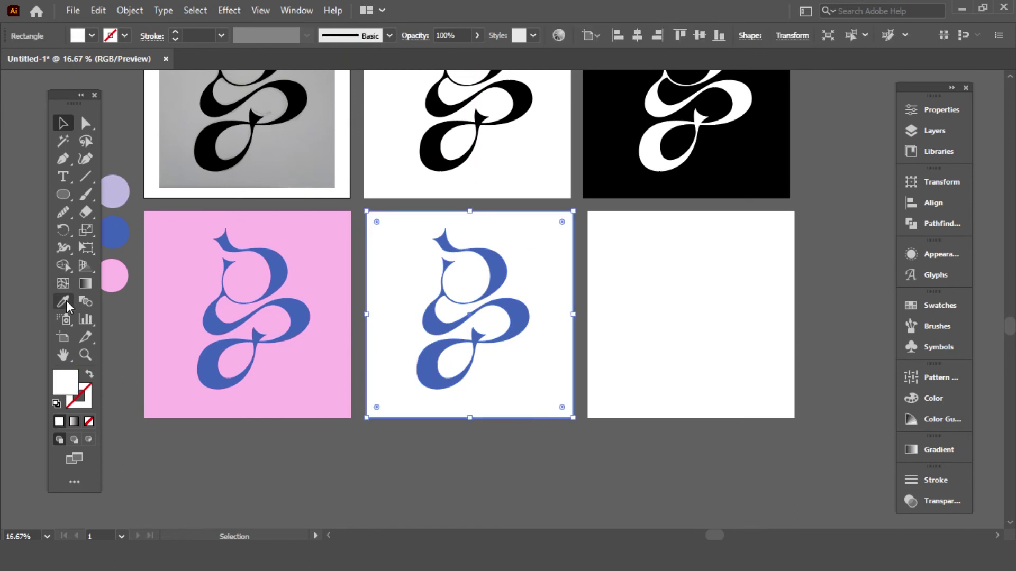
left_click(118, 230)
key("v")
Recolour the letter on the blue square with the pink swatch circle's colour.
left_click(468, 328)
left_click(64, 301)
left_click(114, 276)
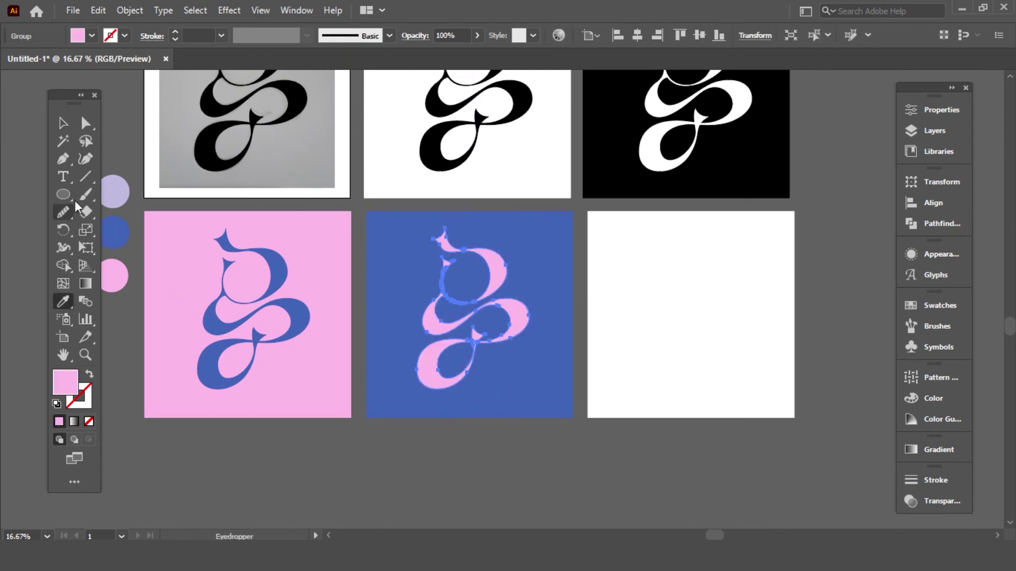
key("v")
left_click(445, 442)
Place a slightly offset white copy of the letter behind the pink letter as a shadow.
left_click(448, 382)
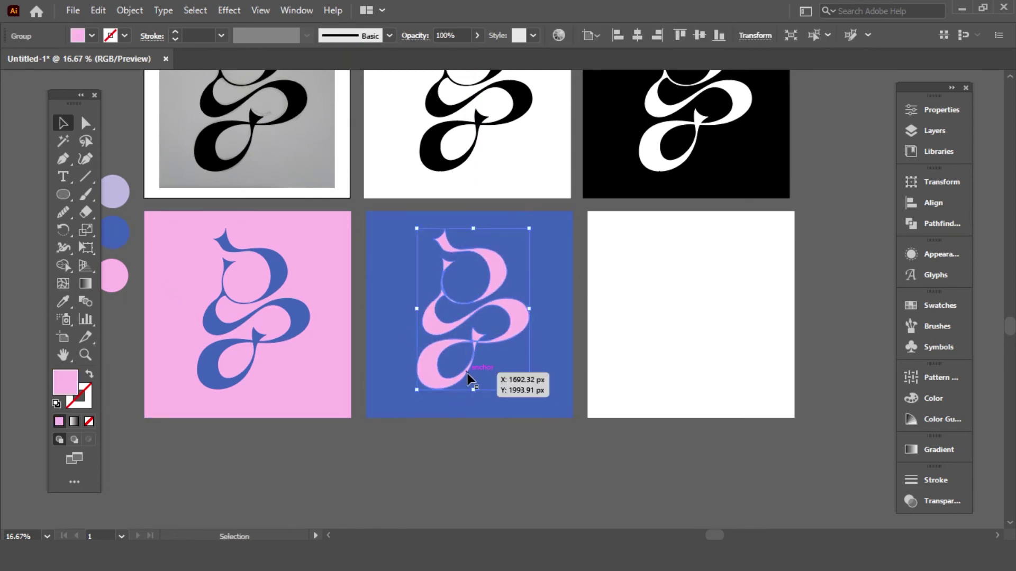
key("ctrl+minus")
key("ctrl+minus")
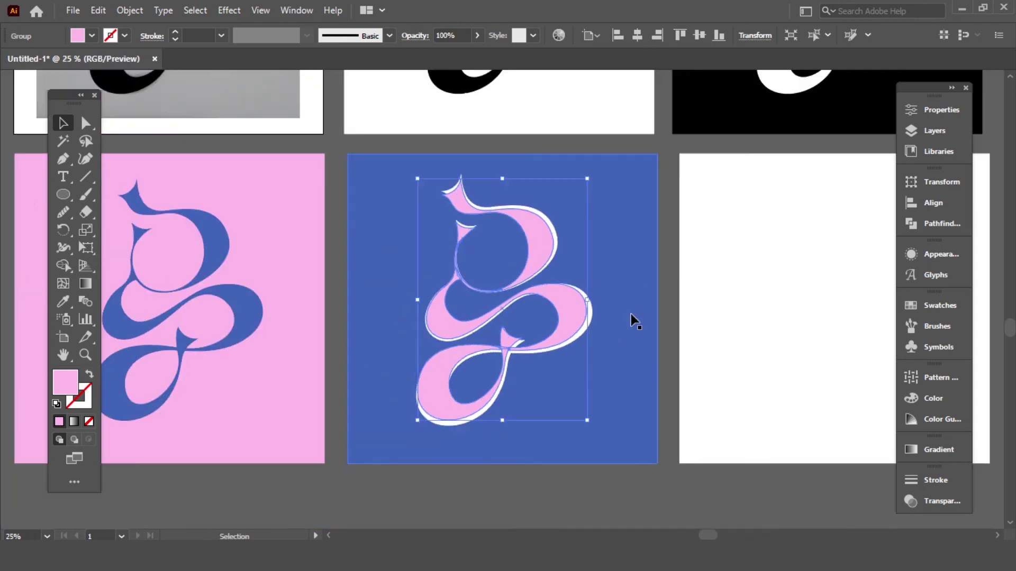
left_click(544, 489)
key("ctrl+minus")
key("ctrl+minus")
Fill the last square of the second row with the lavender swatch circle's colour using the Eyedropper.
left_click_drag(606, 451, 481, 456)
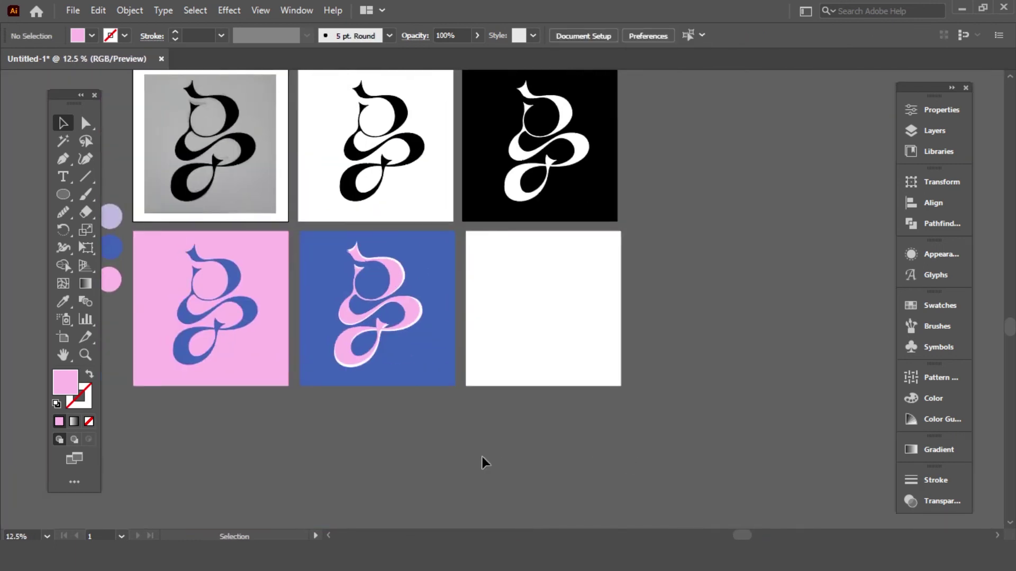
left_click(505, 352)
left_click(63, 301)
left_click(111, 216)
key("v")
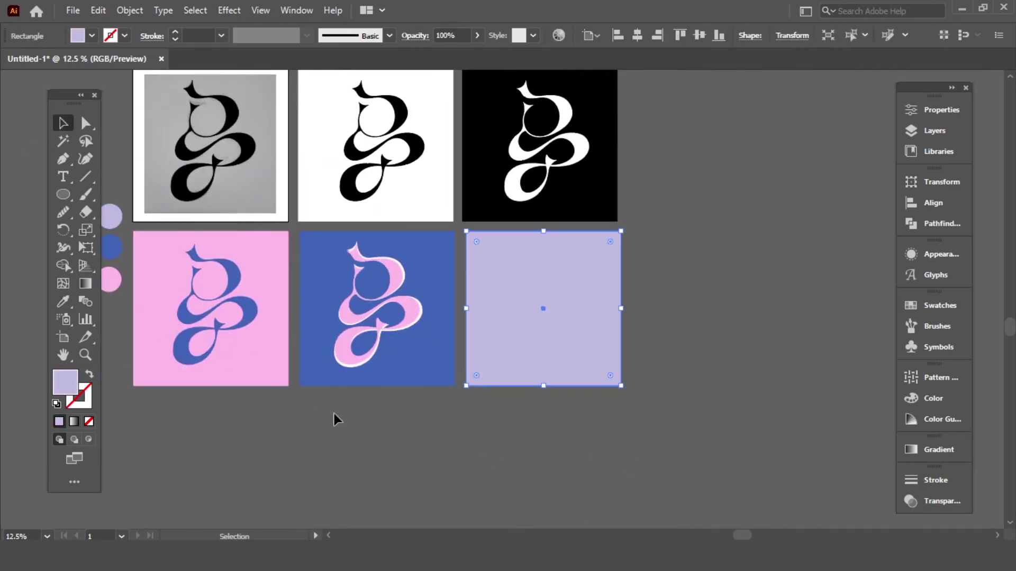
Place a greatly enlarged copy of the blue letter over the lavender square, overlapping its edges.
left_click_drag(209, 365, 546, 440)
left_click(643, 360)
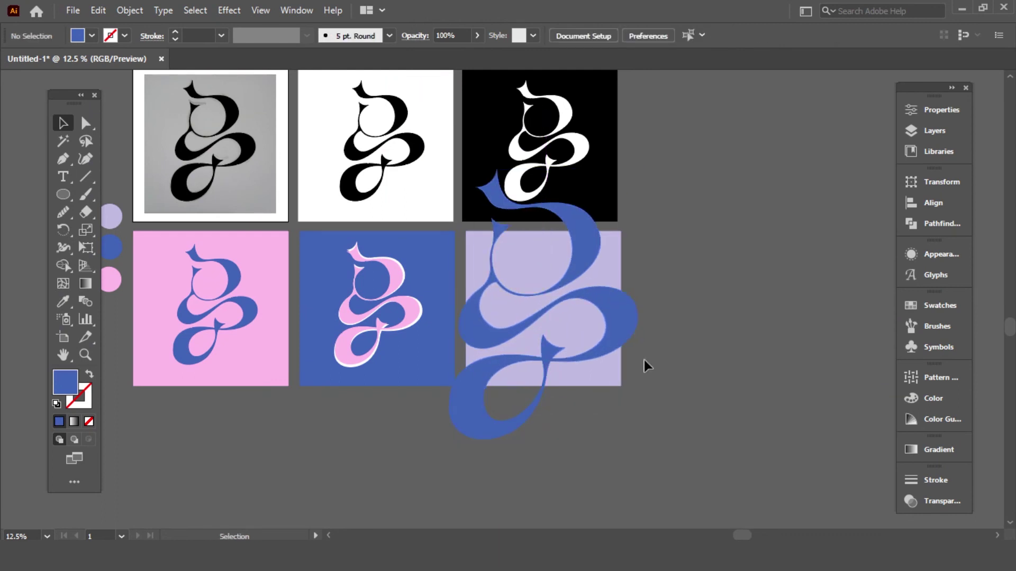
left_click_drag(628, 323, 630, 319)
Crop the enlarged blue letter to the lavender square with a clipping mask.
left_click(611, 378)
key("ctrl+shift+]")
left_click_drag(653, 405, 534, 309)
right_click(529, 304)
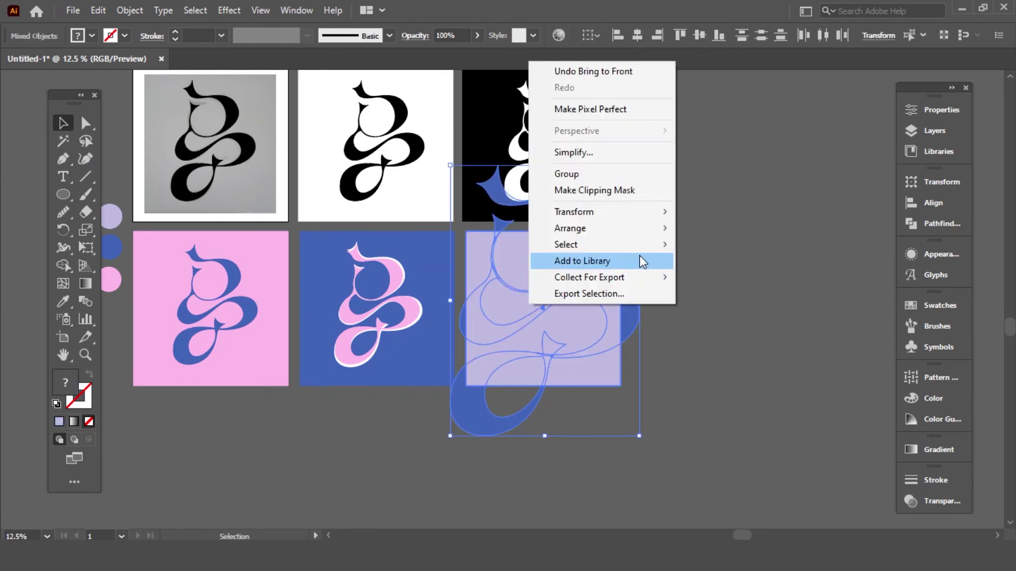
left_click(629, 191)
left_click(723, 313)
Add a third row of three evenly spaced pink squares below the second row by duplicating the pink background.
left_click_drag(346, 428, 428, 331)
left_click_drag(351, 282, 354, 445)
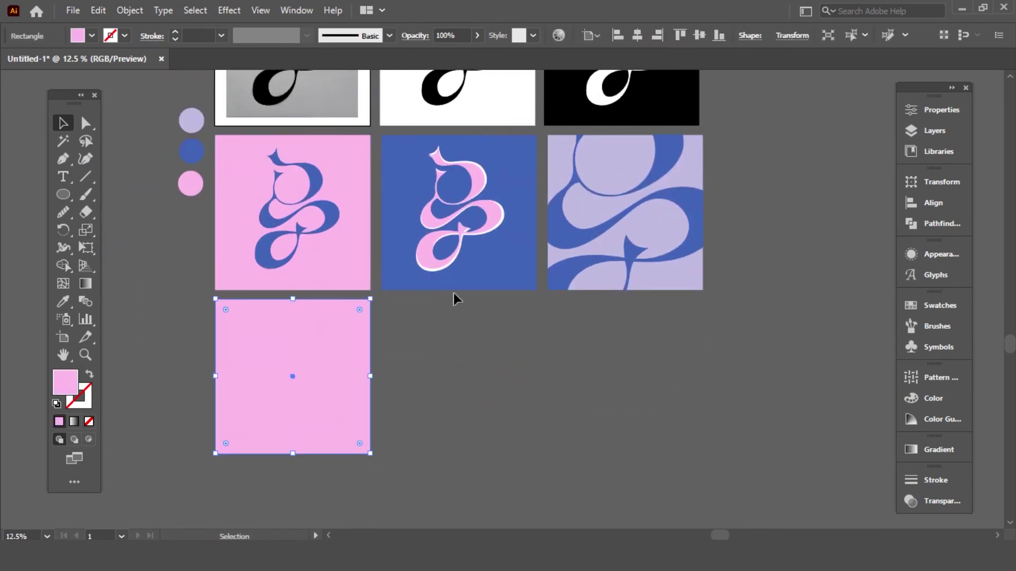
left_click(445, 347)
scroll(440, 373, "up", 1)
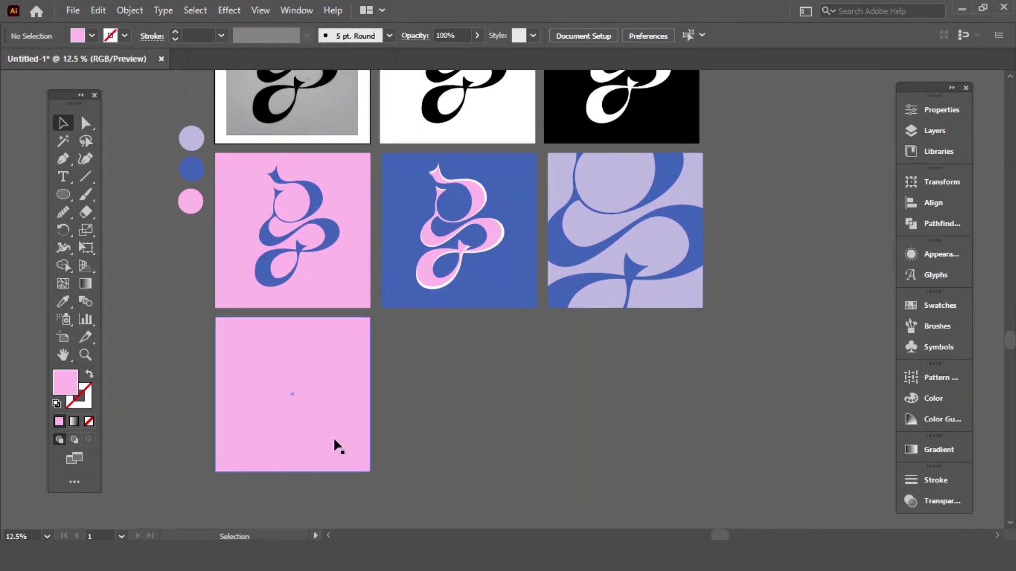
mouse_move(333, 441)
left_mouse_down()
mouse_move(500, 467)
mouse_move(514, 434)
left_mouse_up()
key("ctrl+d")
left_click(205, 407)
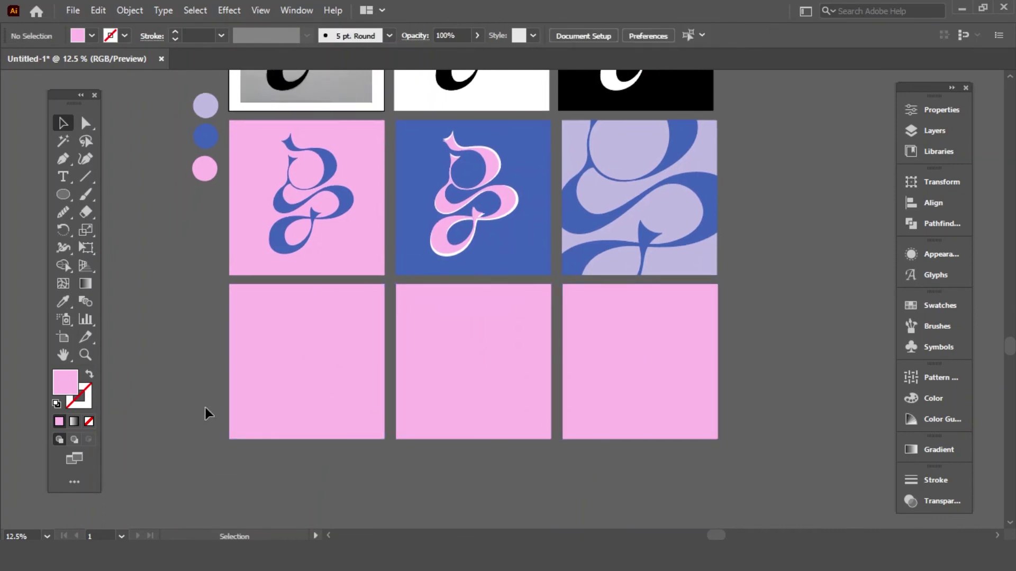
Draw an upright rectangle in the centre of the third row's first square and round its upper corners into an arch.
left_click_drag(63, 194, 106, 195)
left_click_drag(273, 316, 338, 407)
key("a")
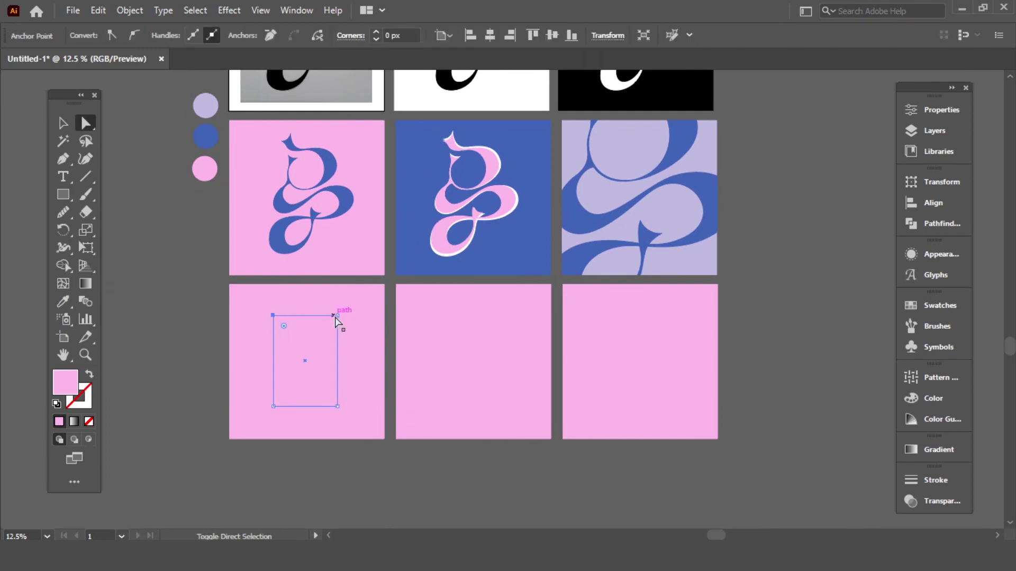
left_click_drag(326, 446, 325, 446)
Fill the arch with the lavender swatch circle's colour using the Eyedropper.
key("i")
left_click(412, 94)
left_click(205, 106)
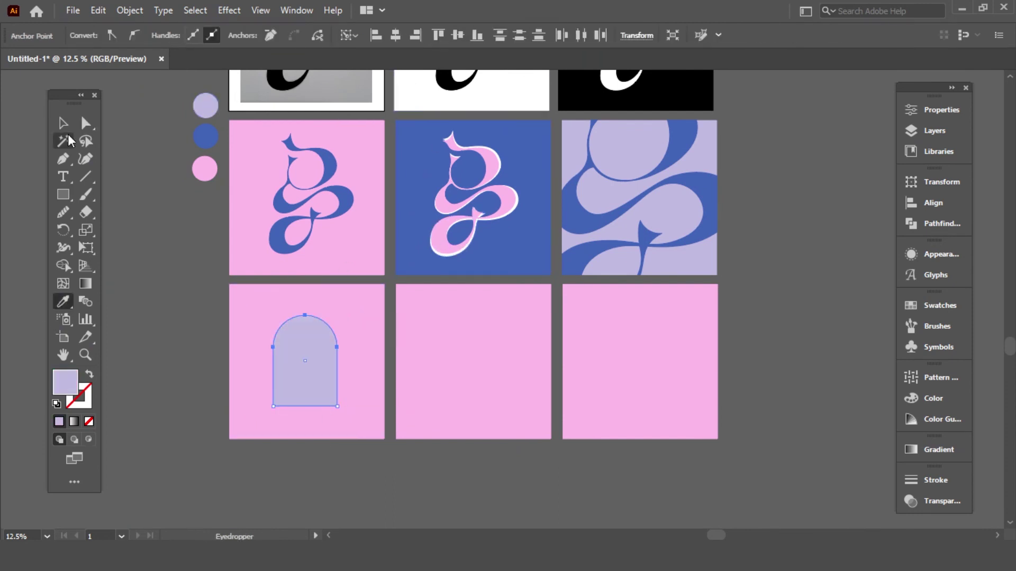
left_click(64, 123)
left_click(153, 159)
Place a reduced copy of the blue letter inside the arch.
scroll(264, 178, "down", 1)
left_click_drag(281, 181, 199, 321)
left_click_drag(229, 256, 229, 316)
left_click_drag(236, 348, 295, 339)
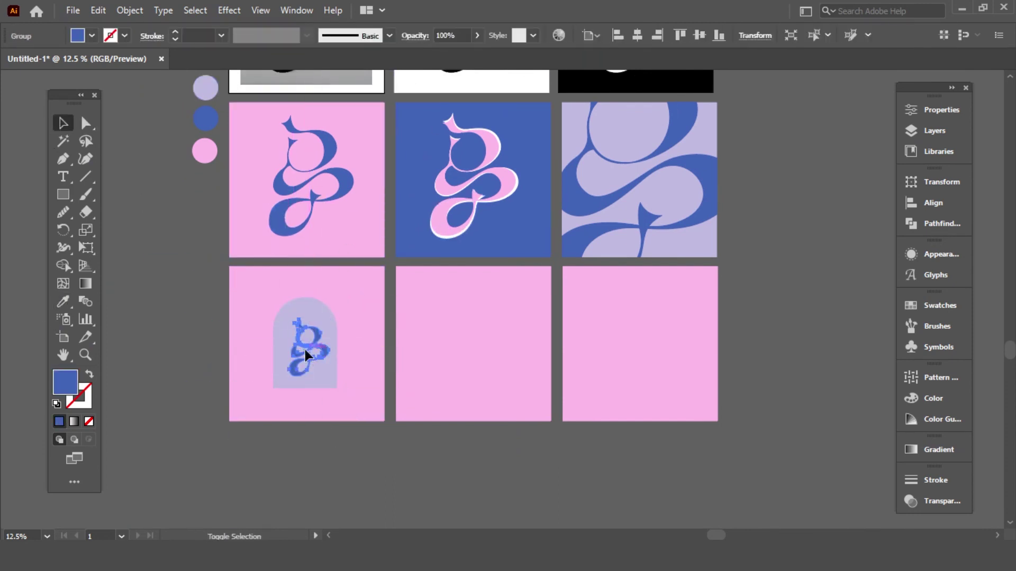
left_click(391, 451)
Turn the arch into an unfilled outline in the letter's blue and thicken its stroke.
key("ctrl+plus")
left_click_drag(269, 415, 337, 402)
left_click(337, 401)
key("i")
left_click(292, 373)
key("shift+x")
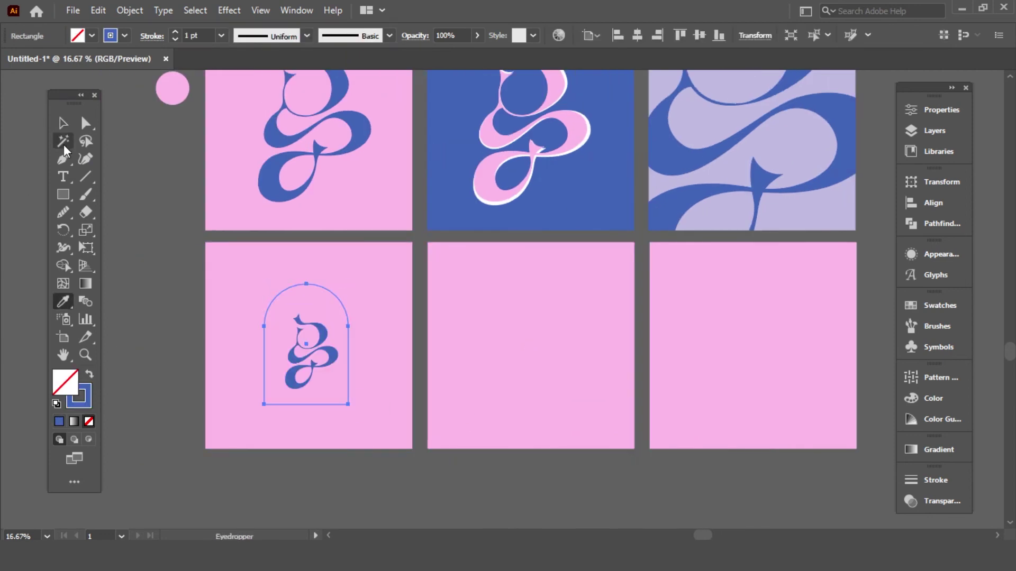
left_click(63, 124)
left_click(176, 32, "shift")
left_click(176, 31, "shift")
left_click(176, 32, "shift")
left_click(178, 165)
Enlarge the letter inside the arch and centre it within the outline.
key("ctrl+plus")
left_click_drag(148, 249, 349, 204)
left_click(399, 381)
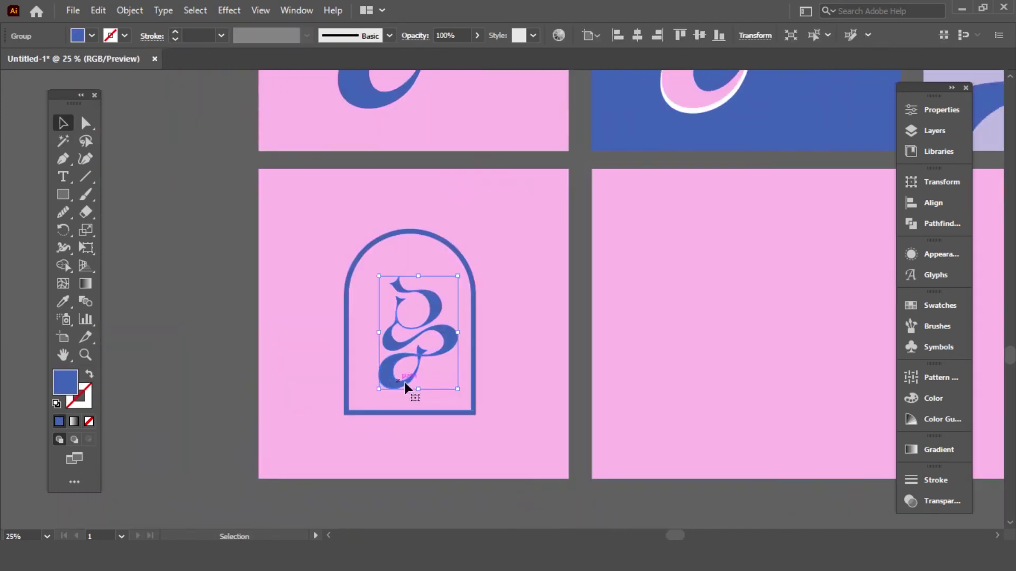
left_click_drag(418, 389, 417, 412)
left_click_drag(426, 318, 421, 317)
left_click_drag(414, 275, 414, 265)
left_click_drag(430, 292, 430, 288)
Set the arch outline's stroke to 10 pt.
left_click(379, 239)
left_click(176, 32, "shift")
left_click(174, 40, "shift")
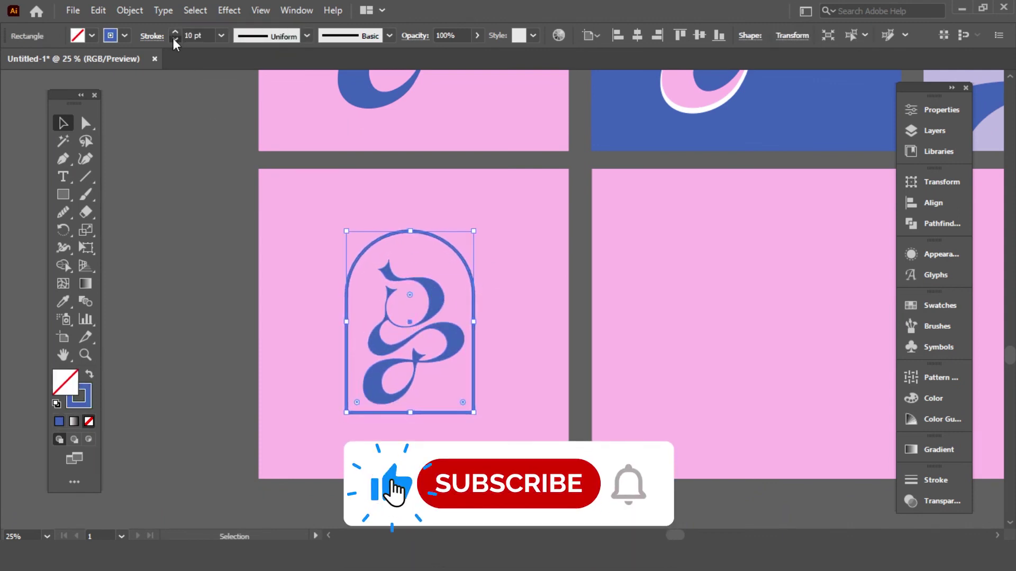
left_click(186, 144)
Create a small star beside the arch's pink square with the Star tool, entering 15 in its options.
left_click_drag(63, 195, 119, 261)
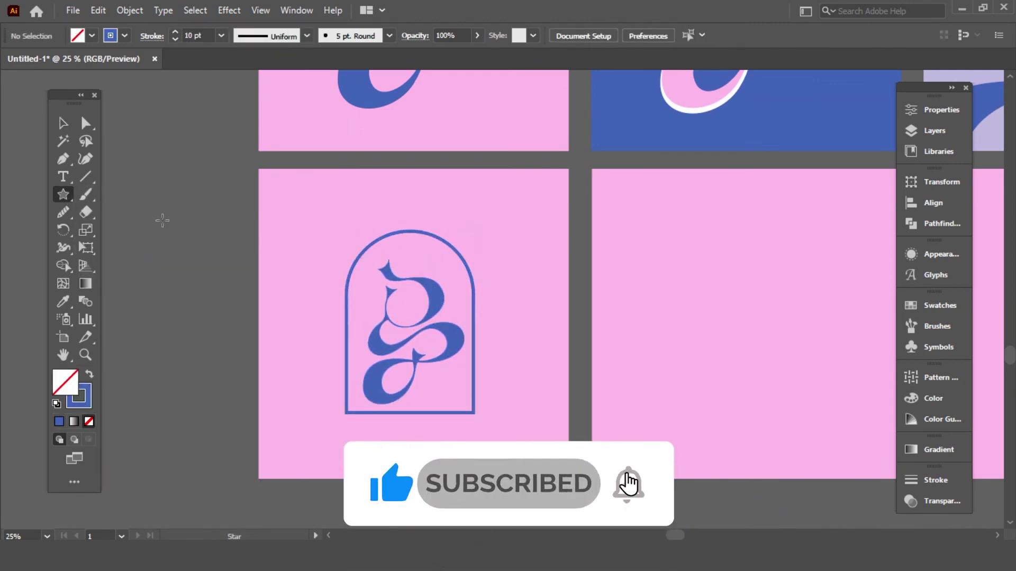
left_click(162, 221)
type("15")
key("Return")
key("v")
left_click(174, 208)
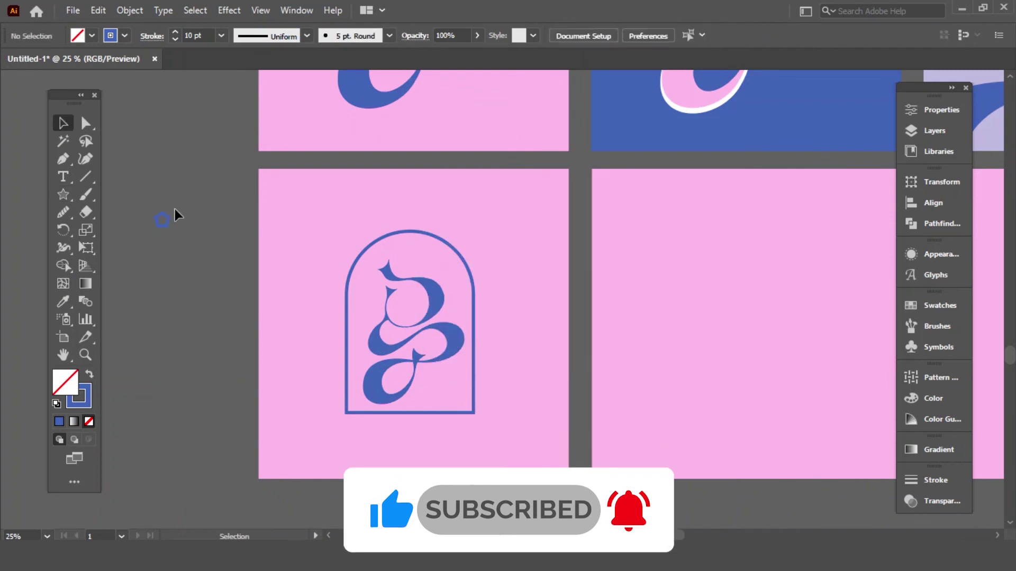
Place the star, four-pointed and filled with blue, in the centre of the letter's upper bowl.
left_click_drag(136, 239, 396, 308)
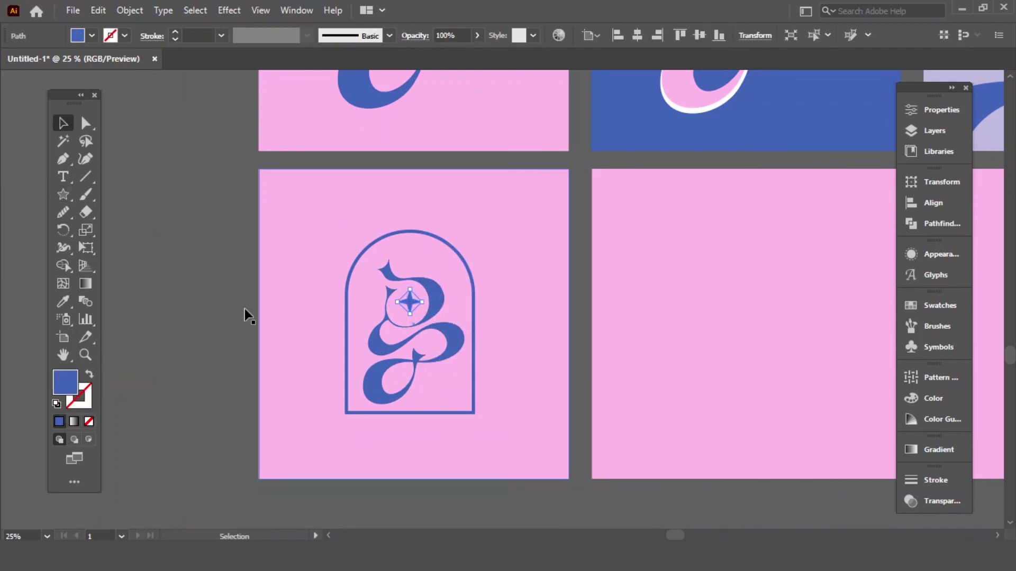
left_click(173, 304)
key("ctrl+minus")
key("ctrl+minus")
Copy the arch, letter and star onto the third row's middle square and fill that square with lavender.
left_click_drag(427, 356, 259, 346)
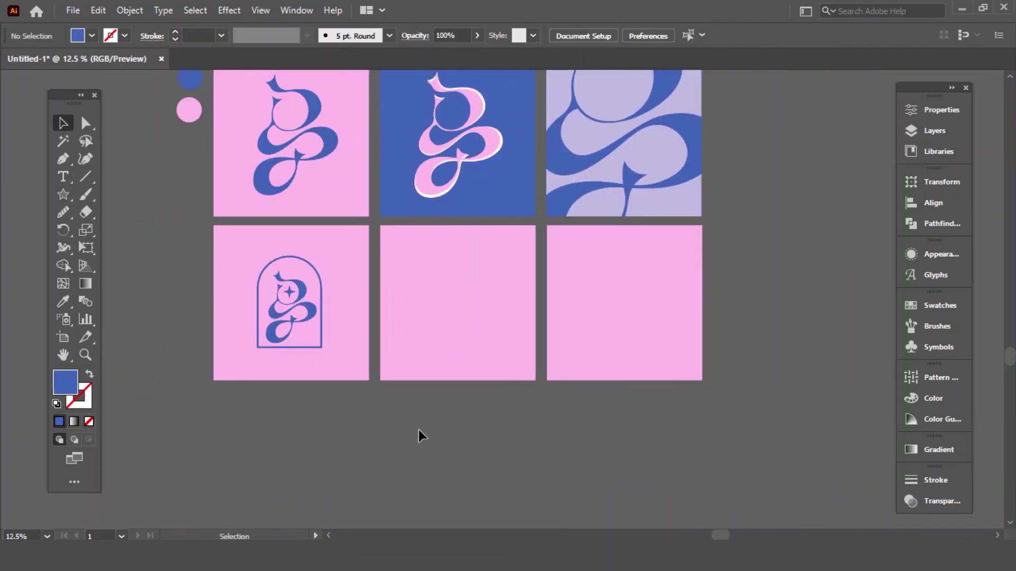
left_click_drag(350, 402, 249, 248)
left_click(344, 328, "shift")
left_click_drag(289, 303, 457, 298)
left_click(389, 371)
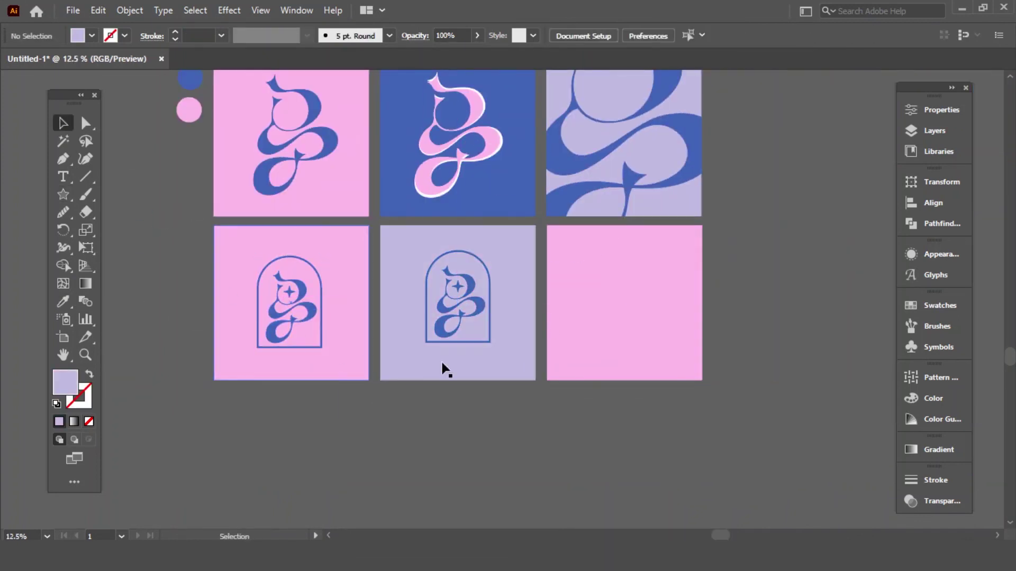
Place small copies of the blue letter at the corner and centre of the third row's last pink square.
left_click_drag(458, 312, 653, 318)
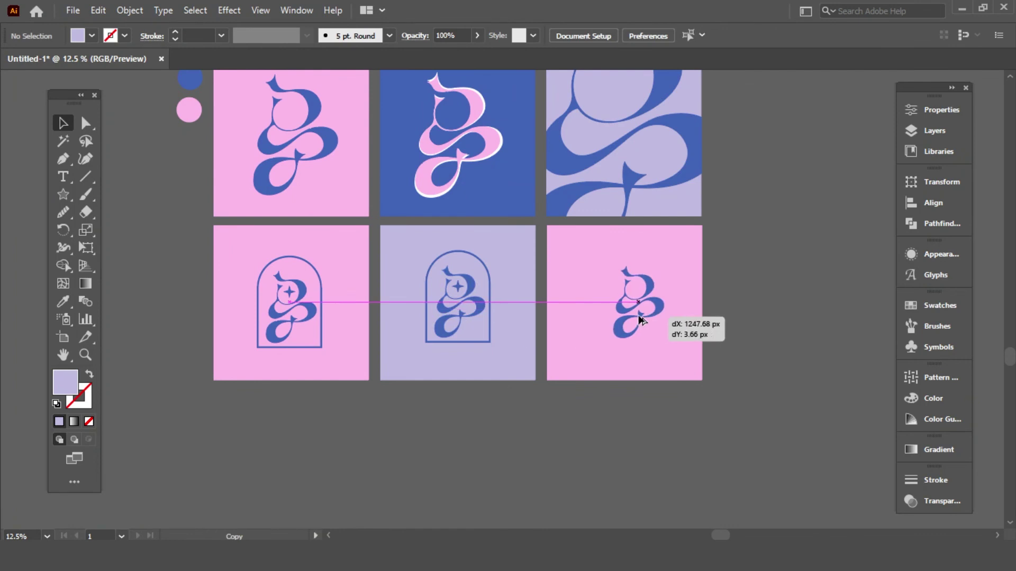
scroll(548, 312, "right", 3)
left_click_drag(482, 254, 482, 254)
left_click_drag(473, 246, 530, 304)
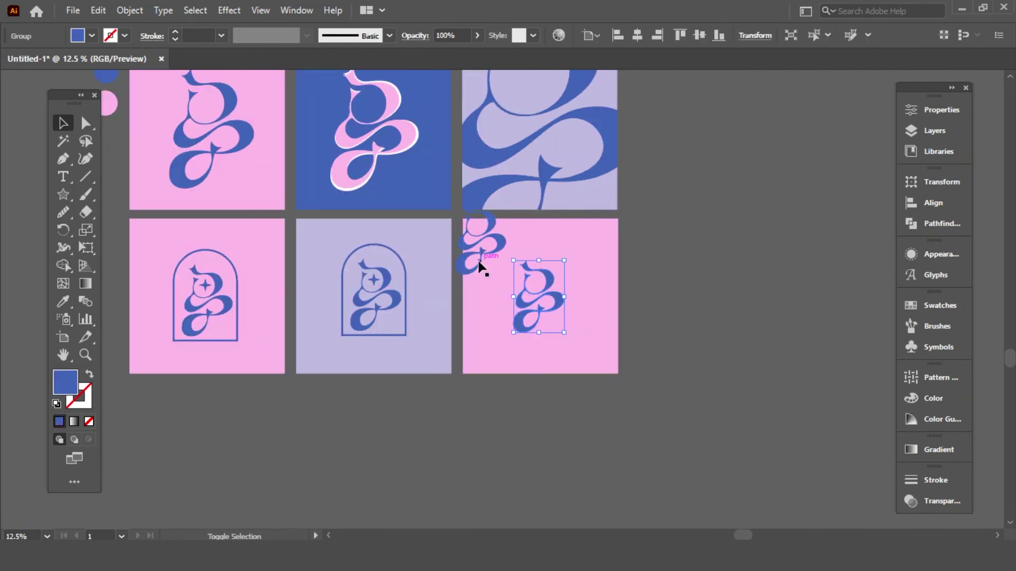
Duplicate the small letters into a staggered pattern that covers the pink square and overlaps its edges.
left_click(479, 267, "shift")
left_click_drag(456, 205, 482, 237)
left_click_drag(512, 265, 485, 239)
left_click_drag(484, 239, 585, 246)
left_click_drag(587, 247, 577, 340)
left_click_drag(578, 339, 496, 350)
left_click(545, 425)
Crop the letter pattern to the pink square with a clipping mask.
left_click(570, 374)
key("ctrl+shift+bracketright")
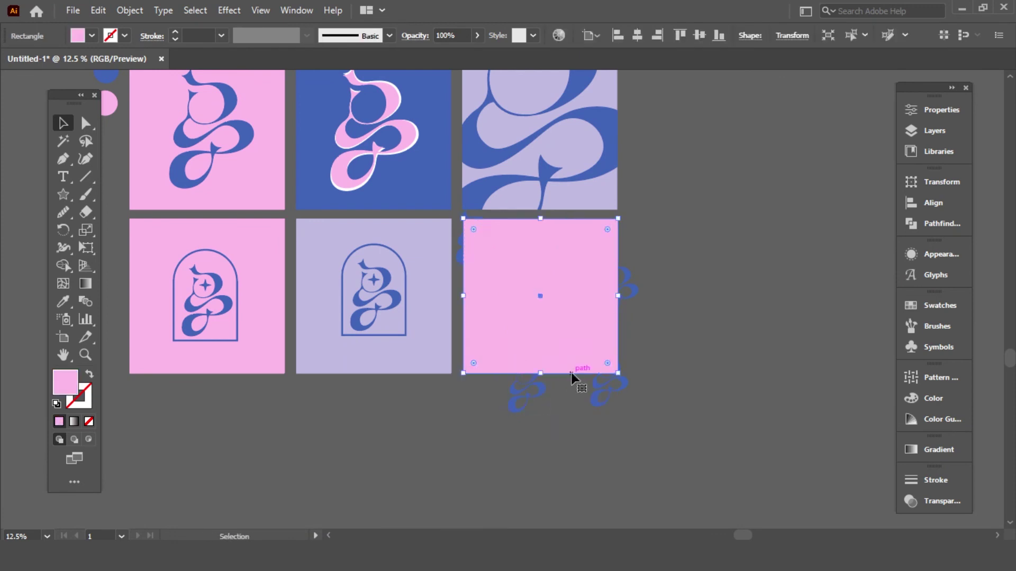
right_click(542, 376)
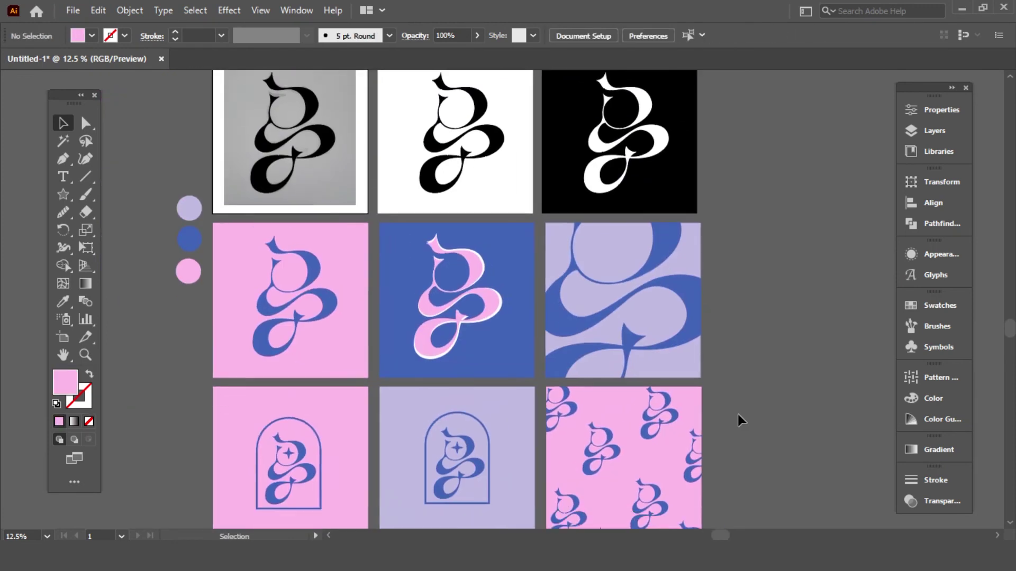
scroll(738, 415, "down", 2)
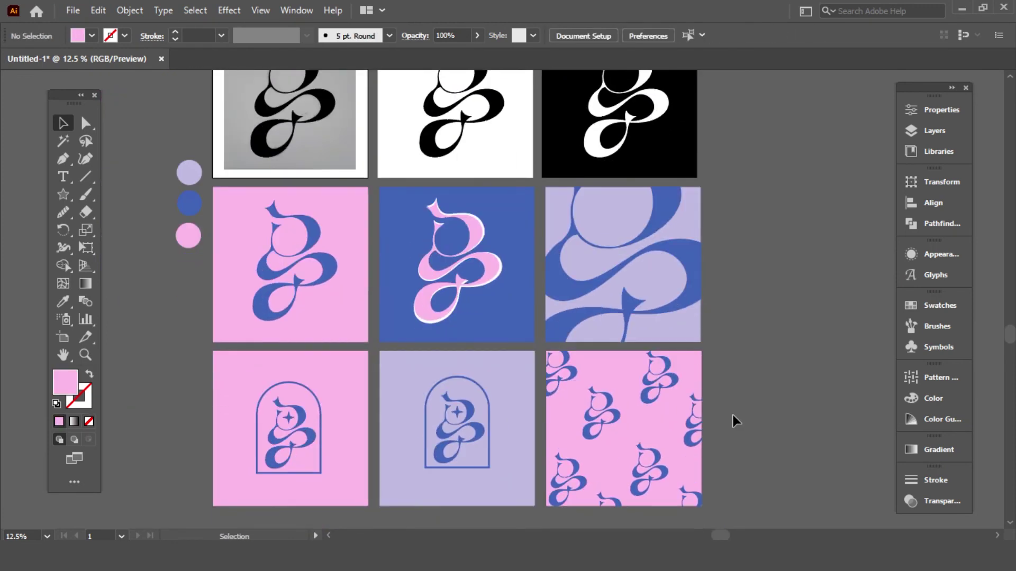